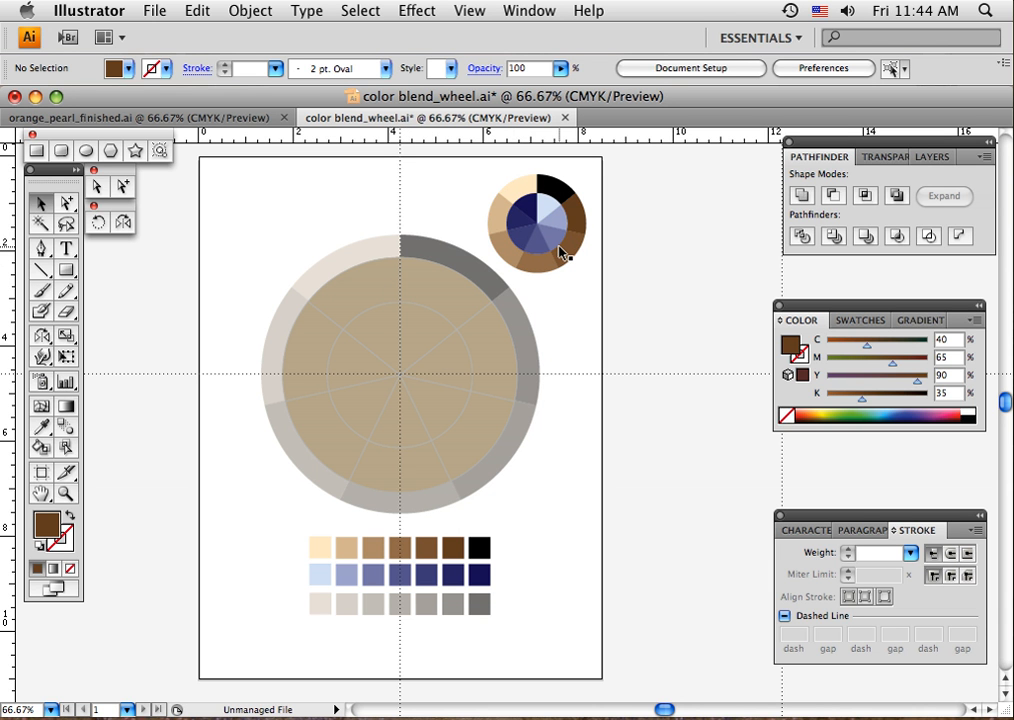
drag(437, 385, 668, 495)
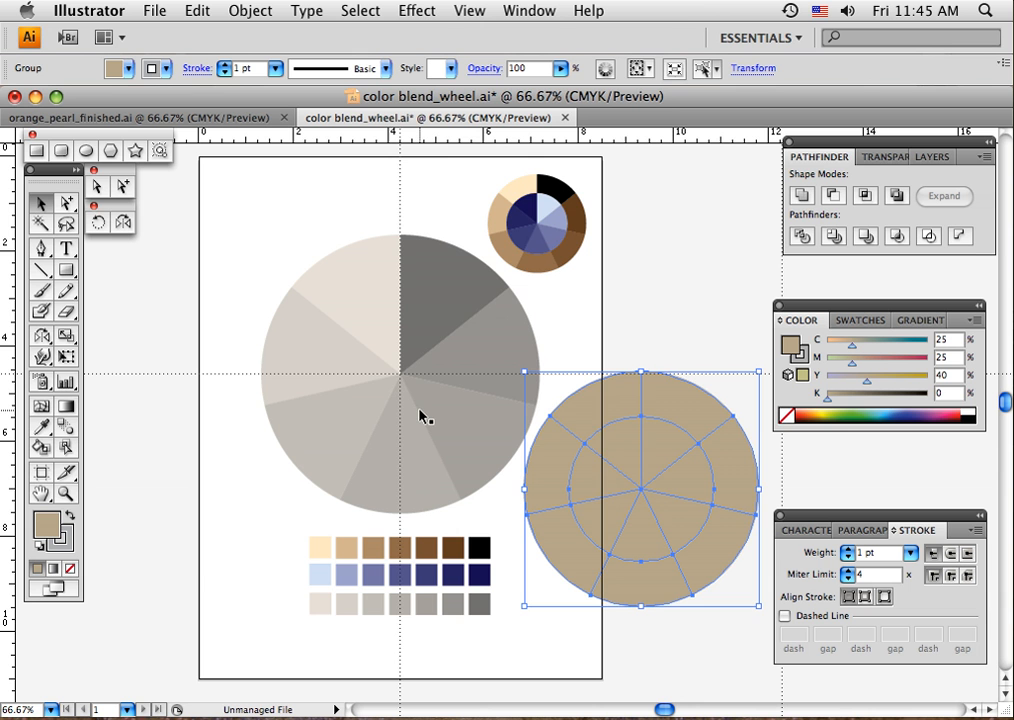
key(super+z)
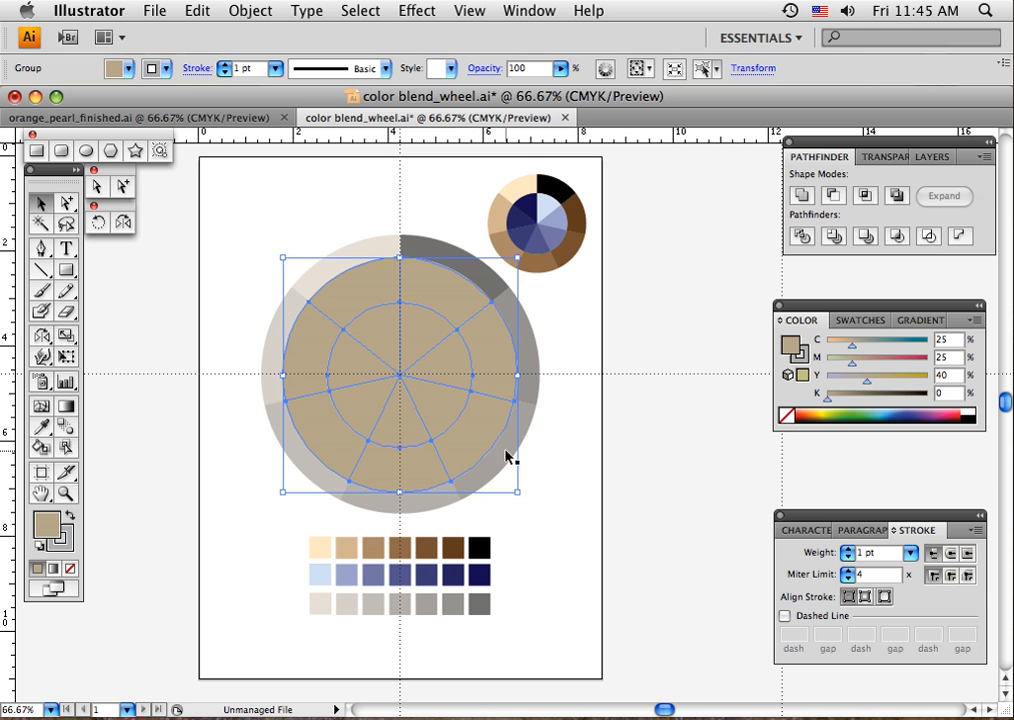
click(566, 476)
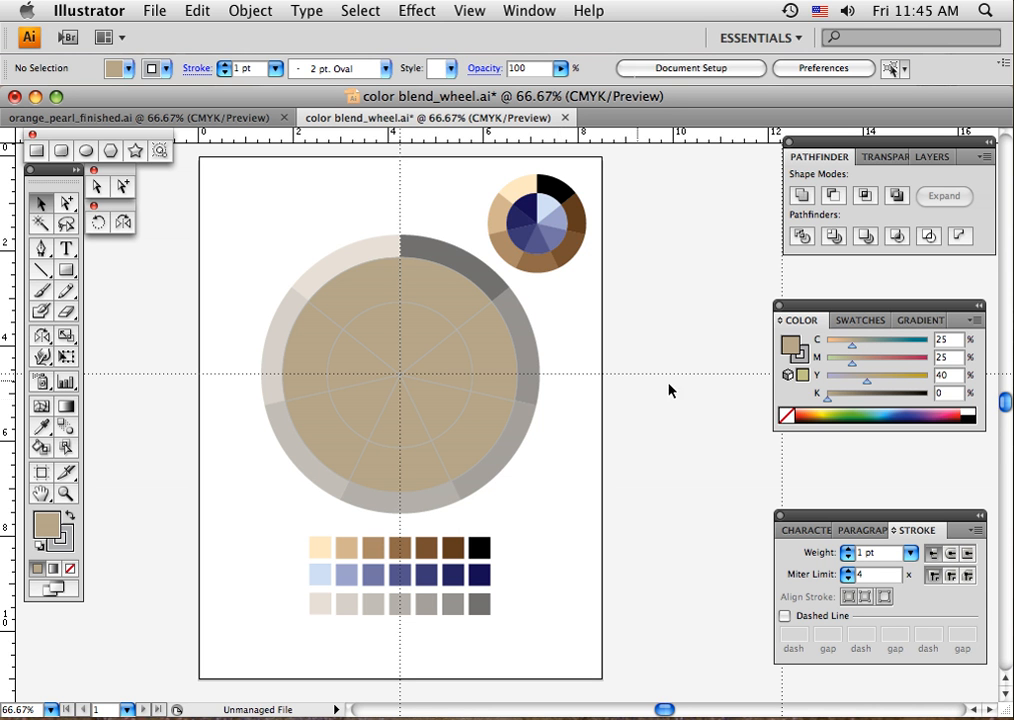
click(858, 320)
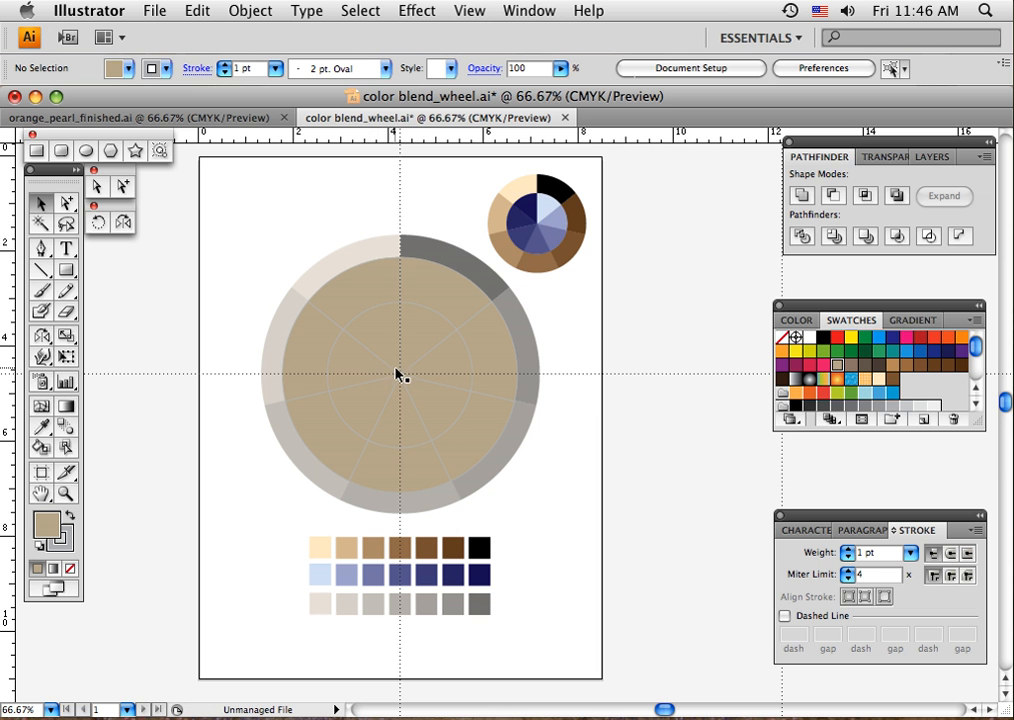
- Move the tan wheel off the larger gray wheel, and give the gray wheel no fill and a 32% black stroke
drag(403, 381, 656, 515)
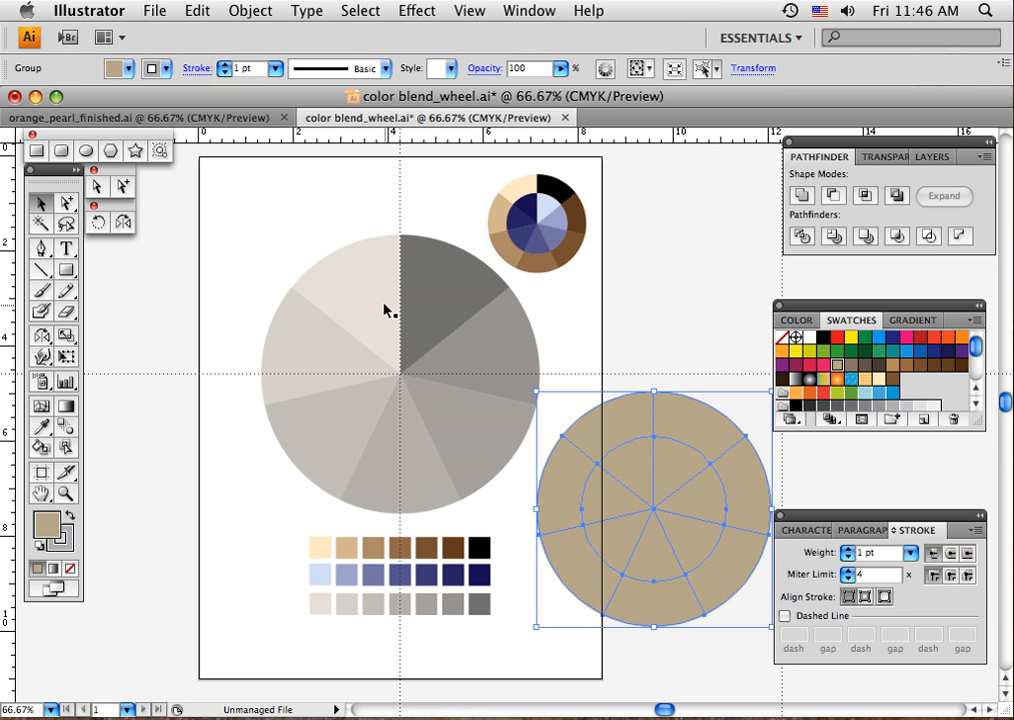
click(472, 370)
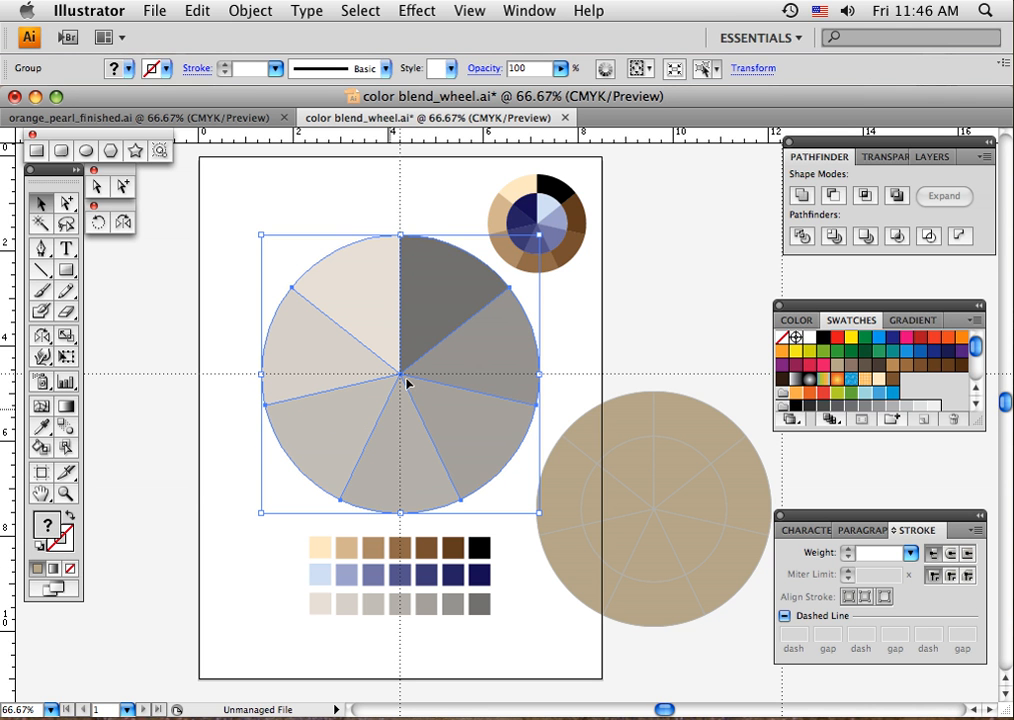
click(69, 568)
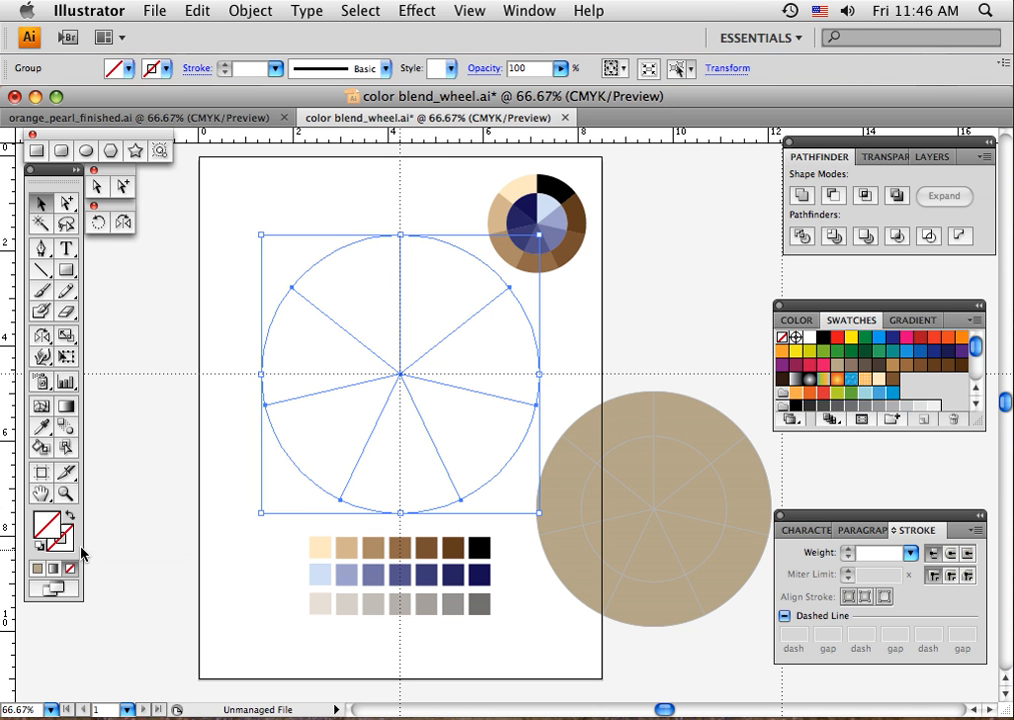
click(68, 546)
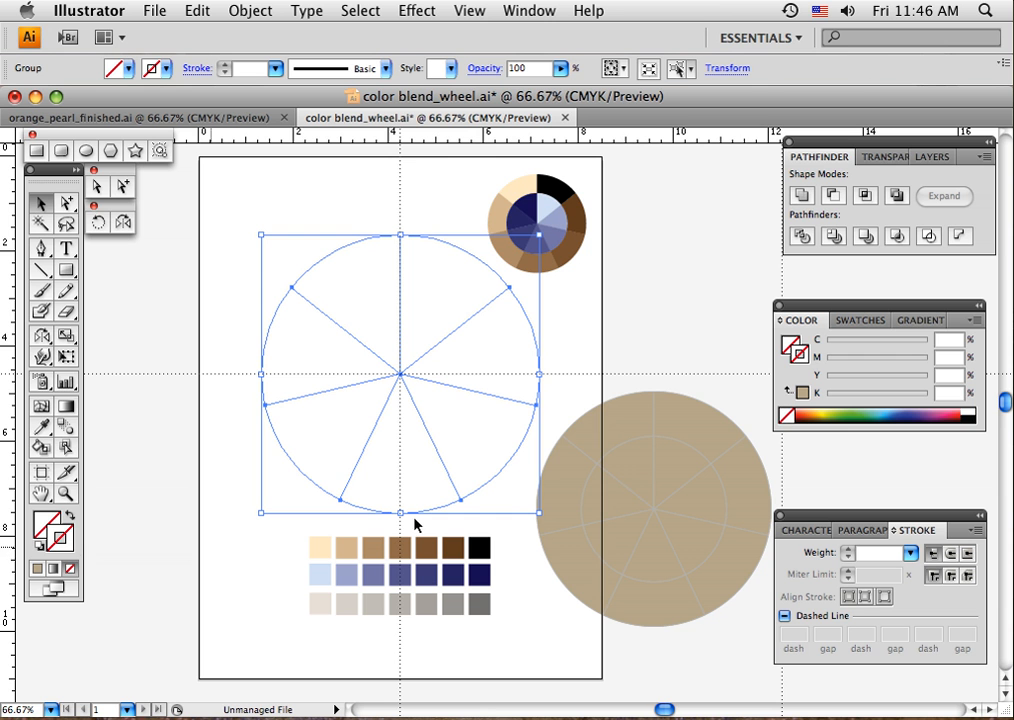
click(970, 415)
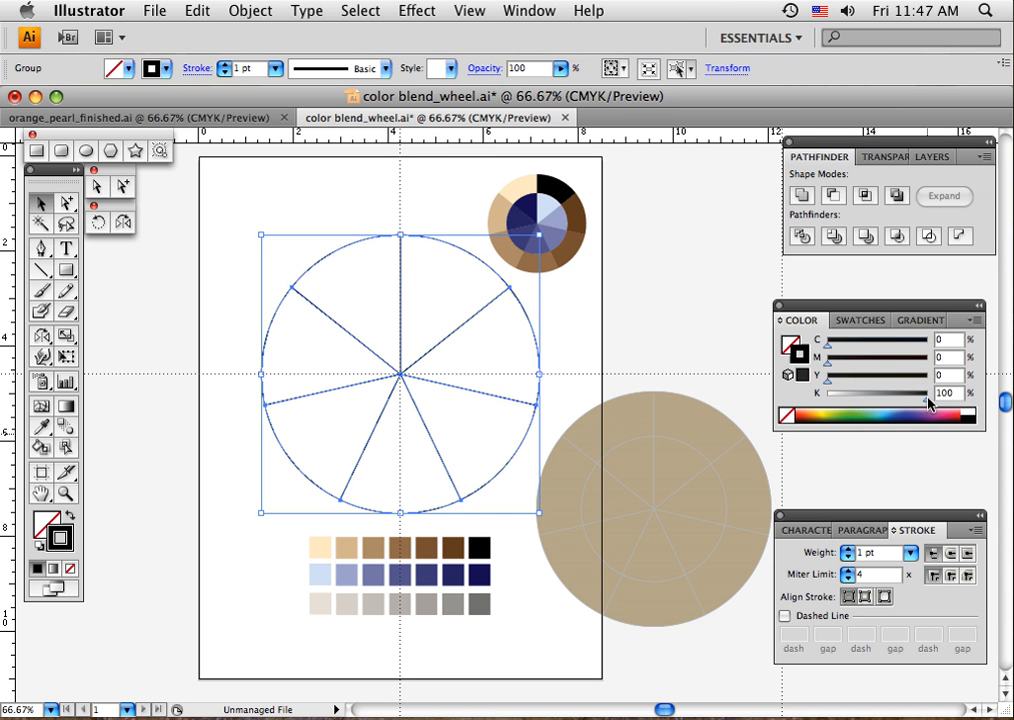
drag(929, 398, 860, 403)
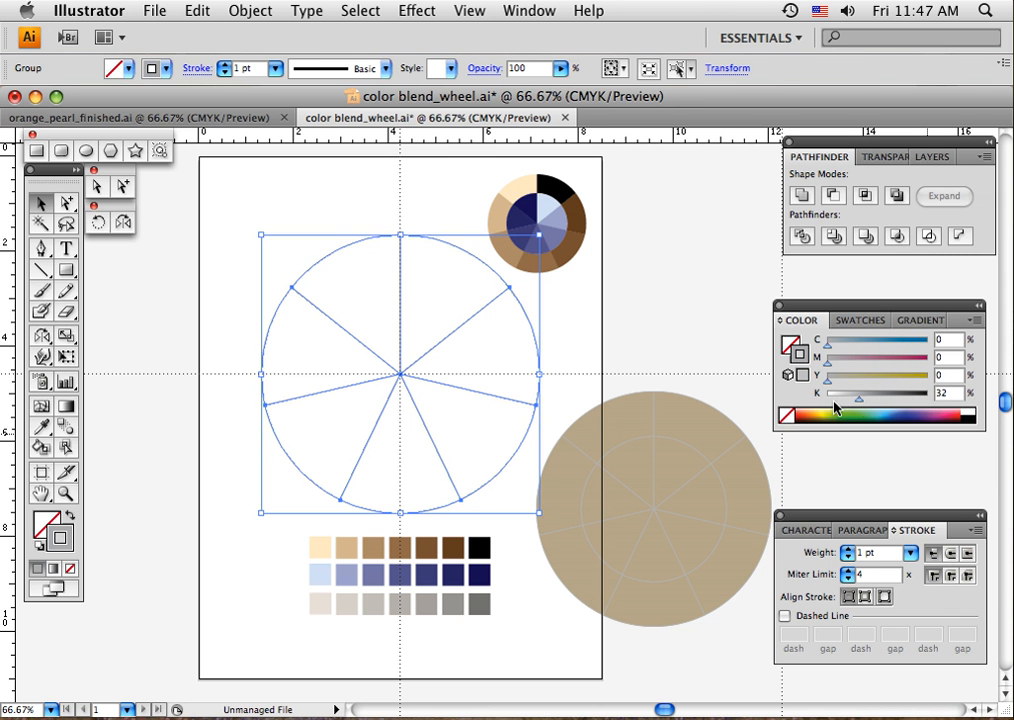
click(600, 340)
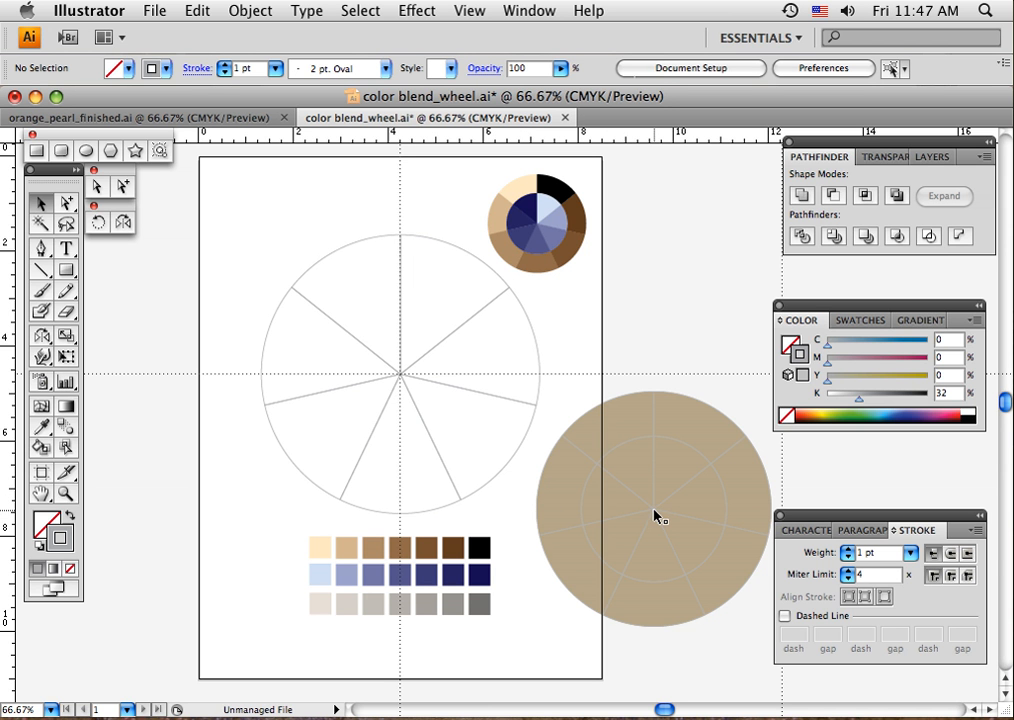
- Move the tan wheel back onto the outlined wheel, centered on the guide intersection
drag(655, 515, 403, 380)
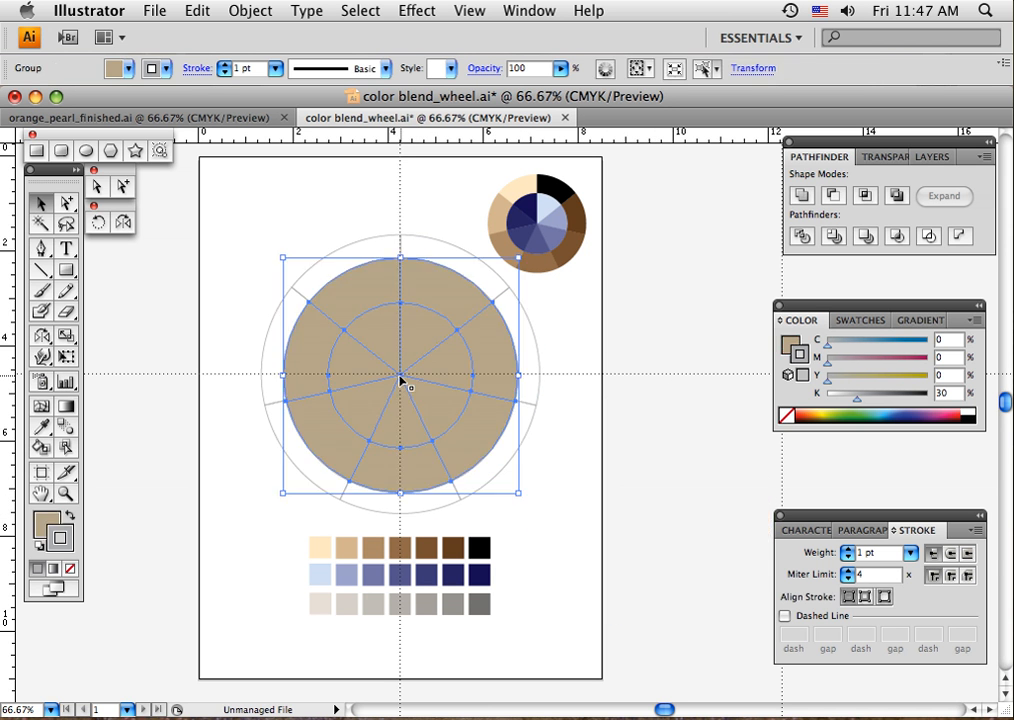
click(557, 473)
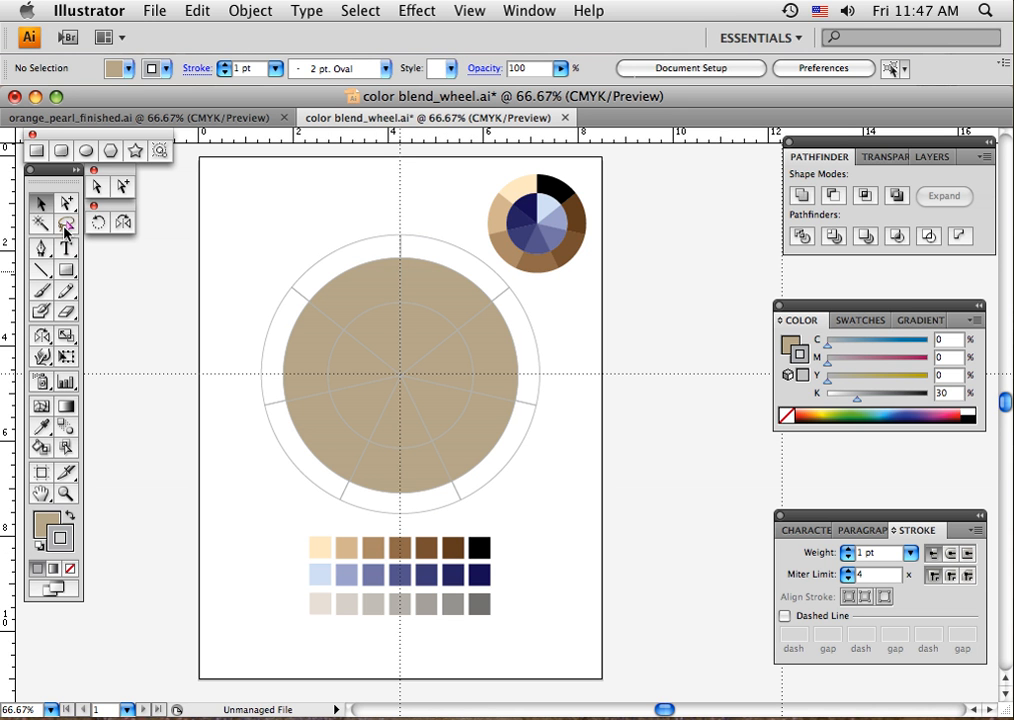
- Draw a small square without a stroke below the first swatch column and fill it with the cream sampled from the top row's first swatch
click(66, 270)
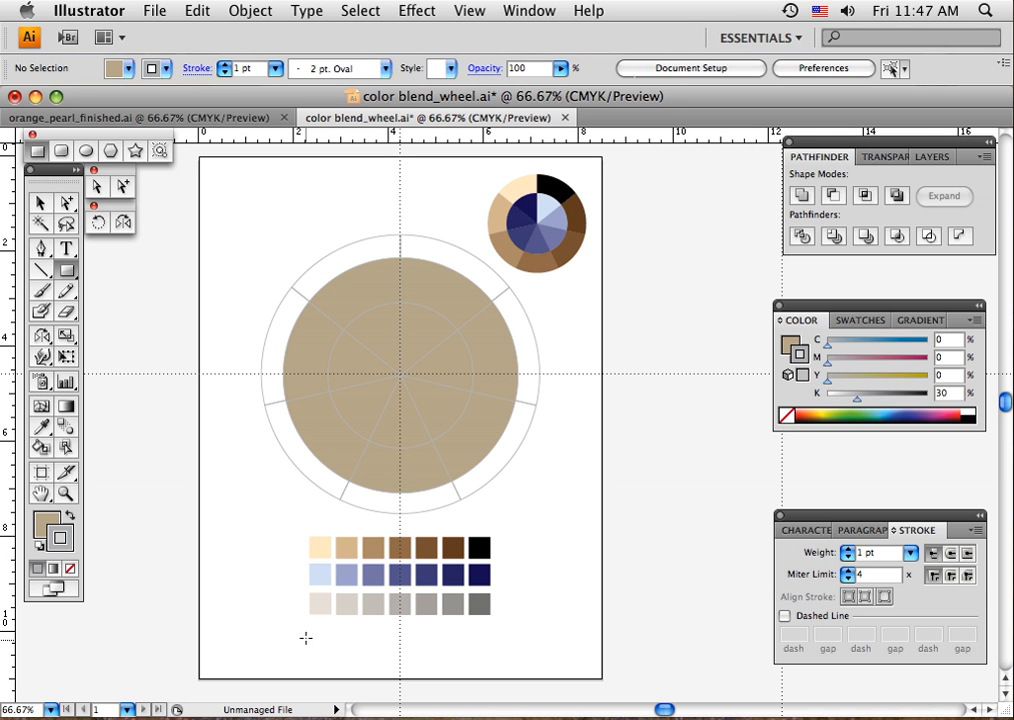
drag(311, 632, 339, 659)
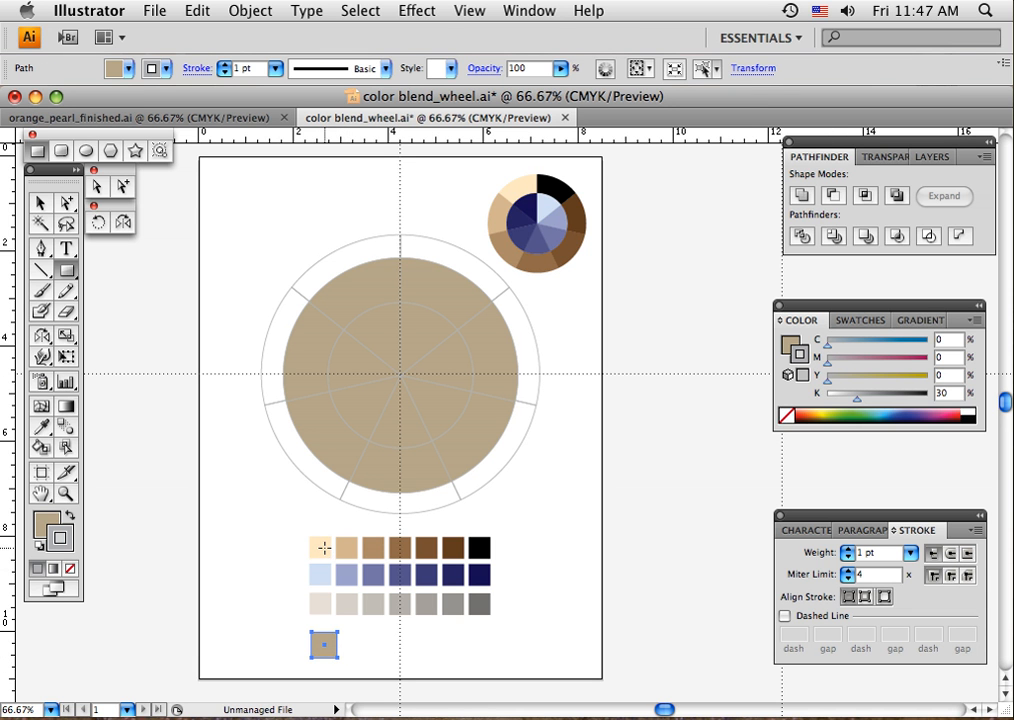
click(48, 521)
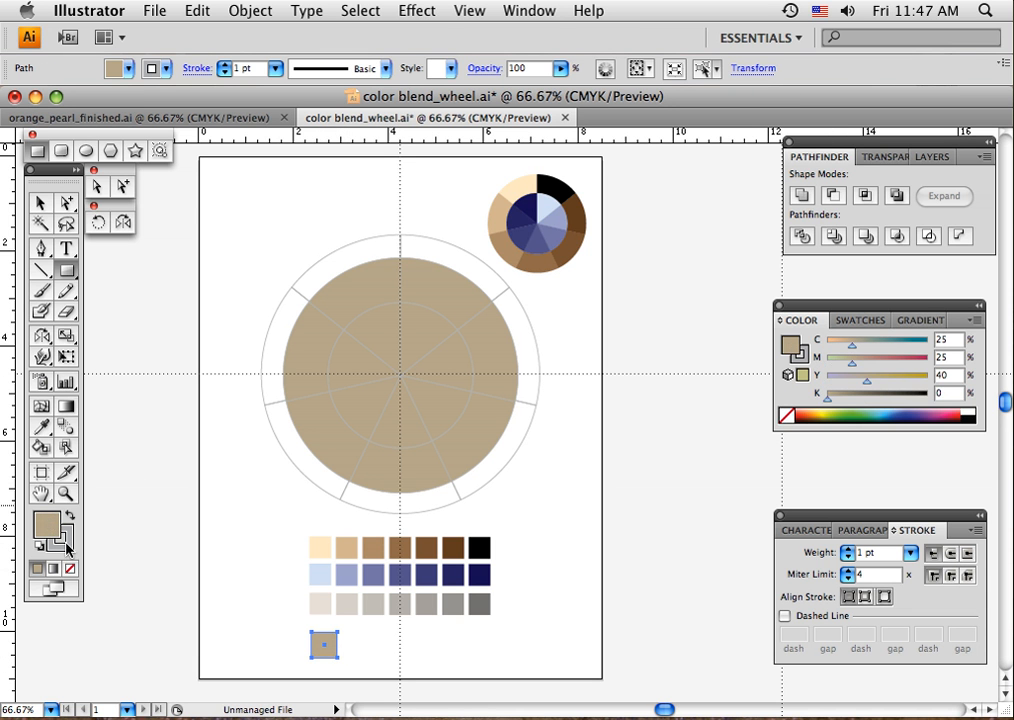
click(60, 541)
click(70, 568)
click(46, 530)
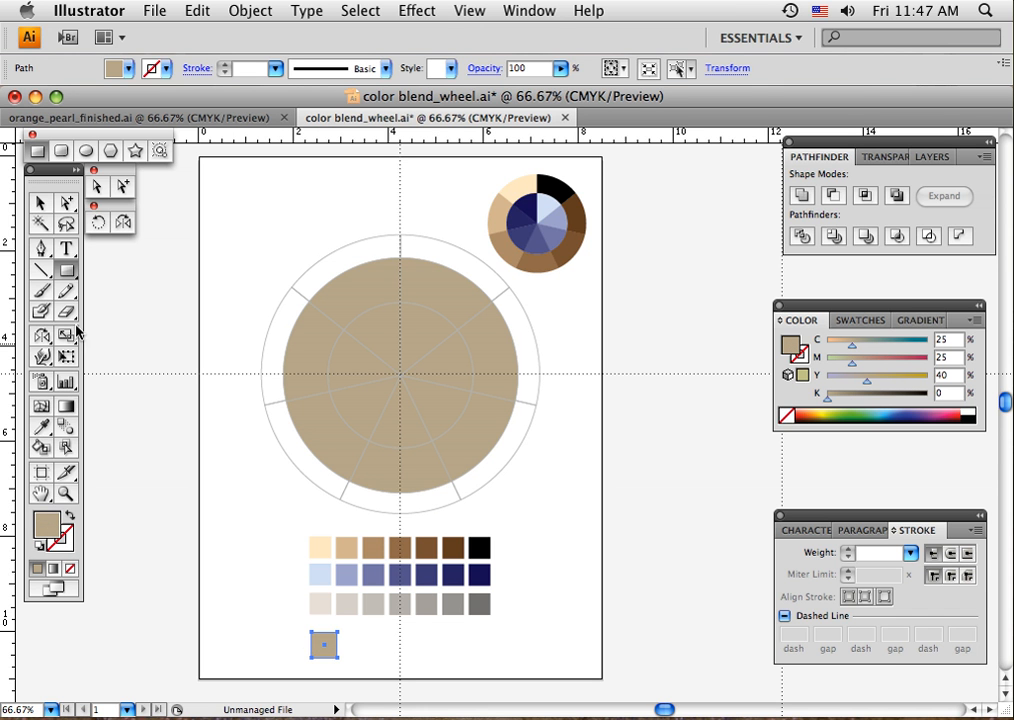
click(42, 428)
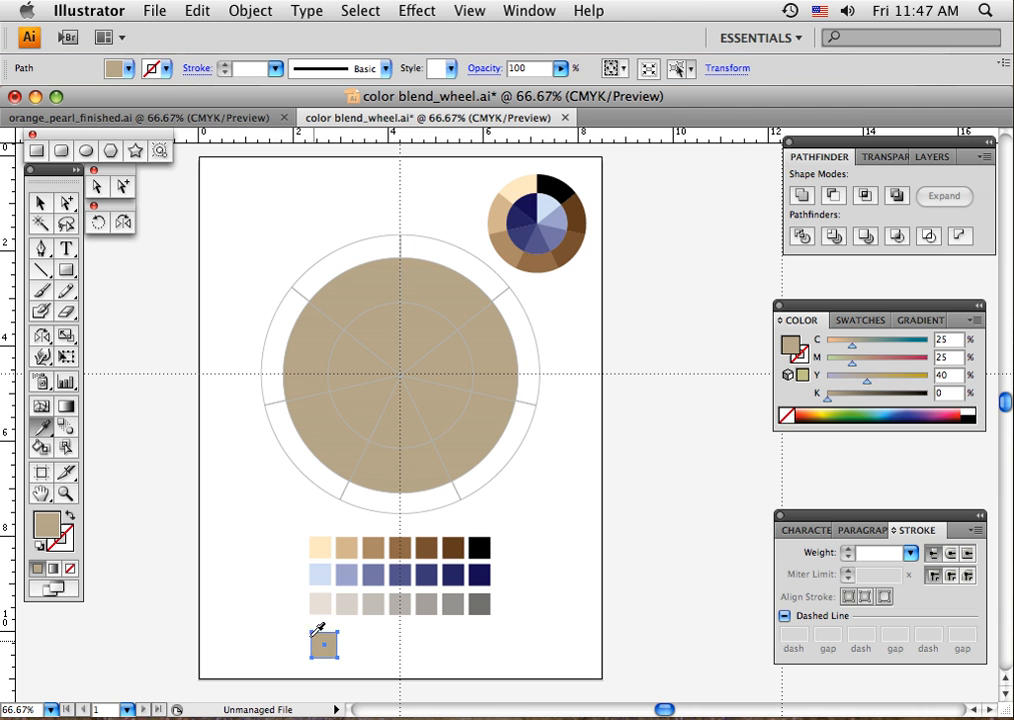
click(323, 550)
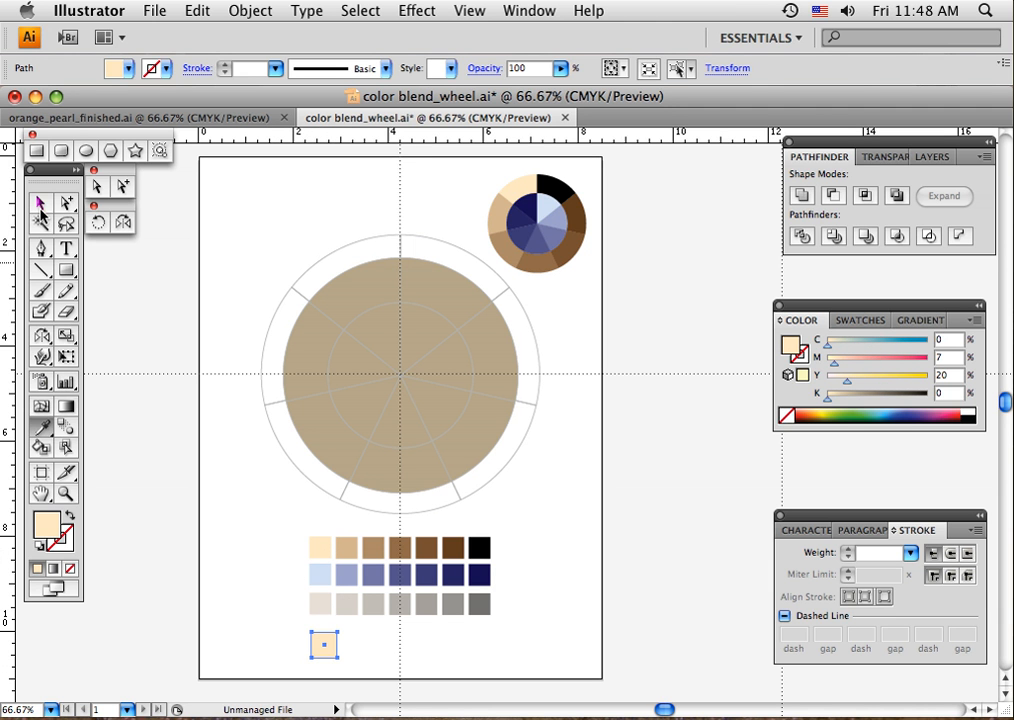
- Duplicate the cream square horizontally at even spacing to form a row of seven squares
click(41, 205)
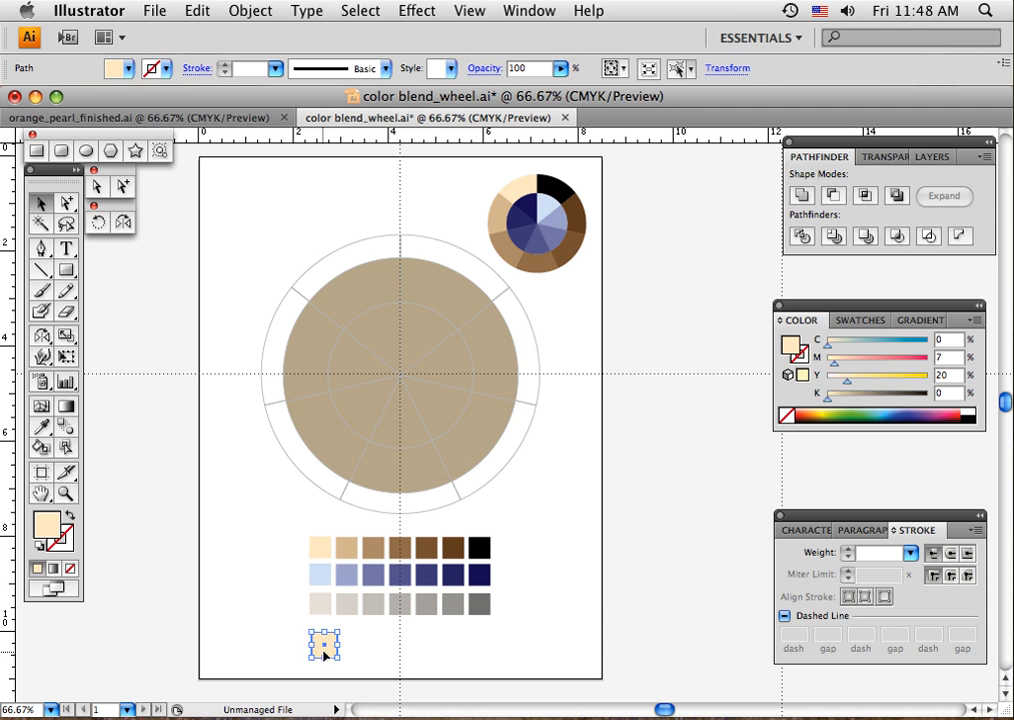
drag(324, 650, 358, 651)
drag(357, 650, 358, 650)
key(super+d)
key(super+d)
key(super+d)
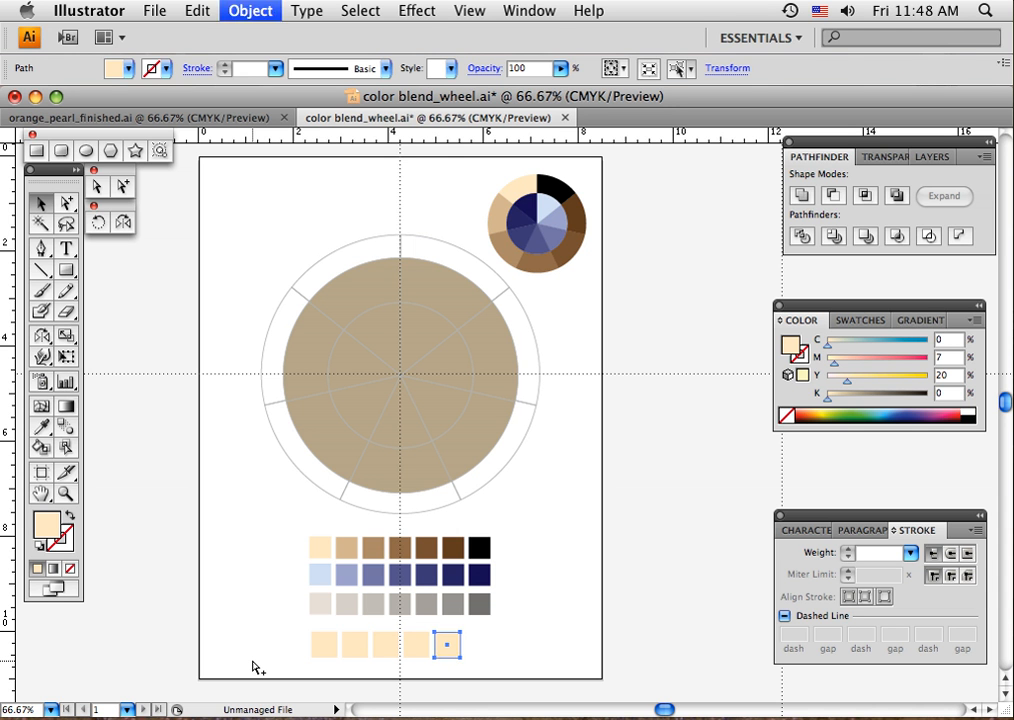
key(super+d)
key(super+d)
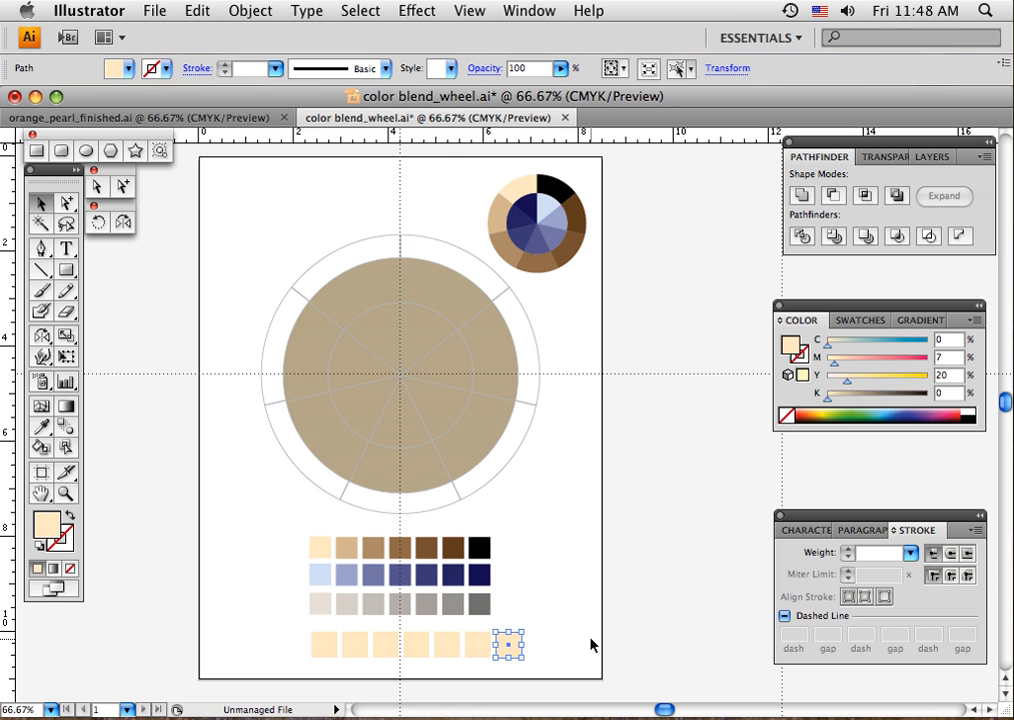
click(549, 617)
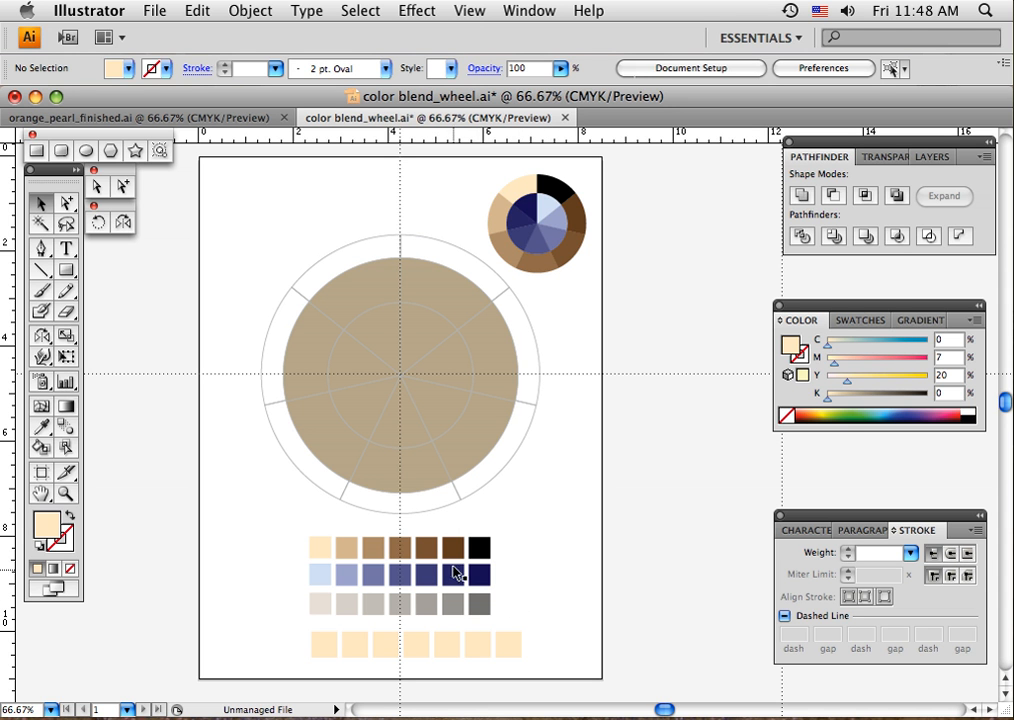
- Fill the sixth square of the new row with the dark brown sampled from the top swatch row
click(482, 650)
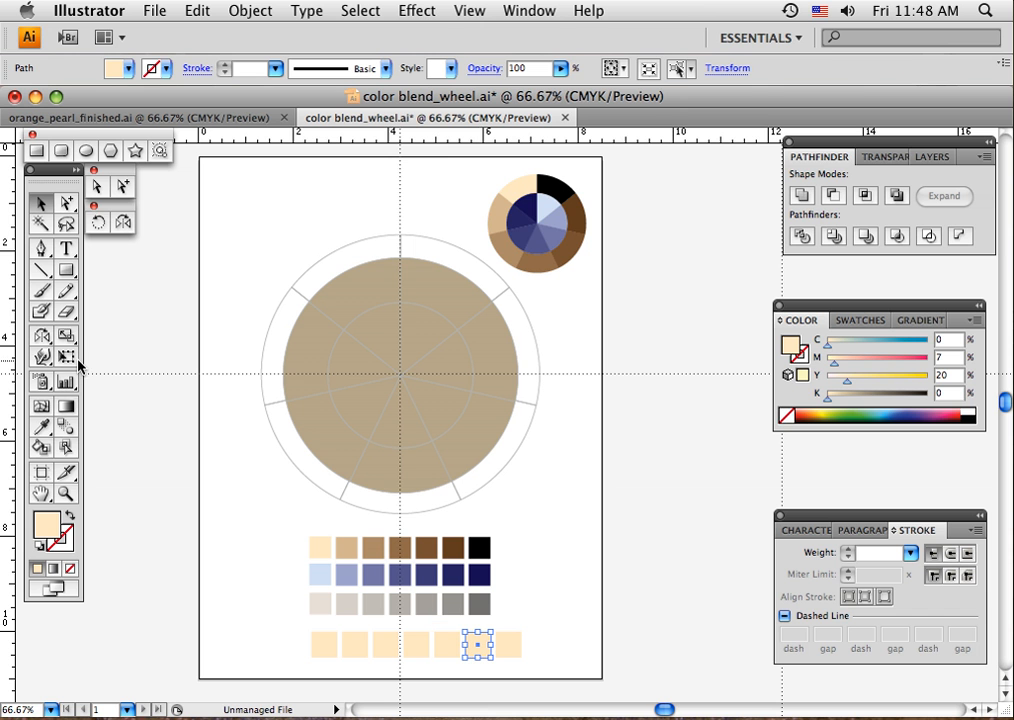
click(41, 427)
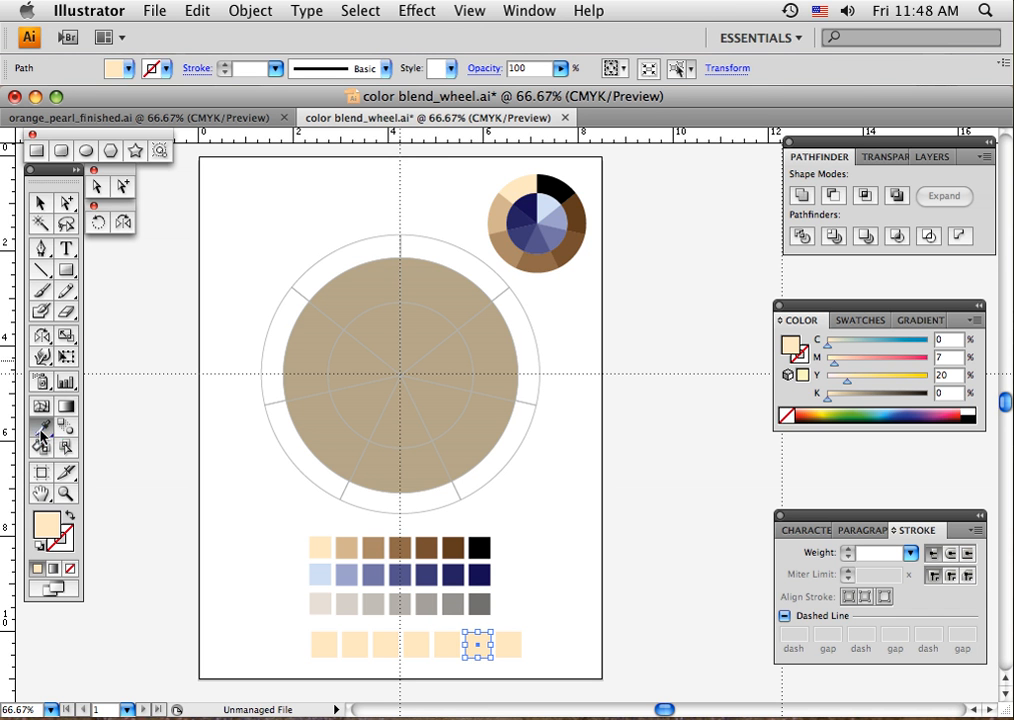
click(455, 547)
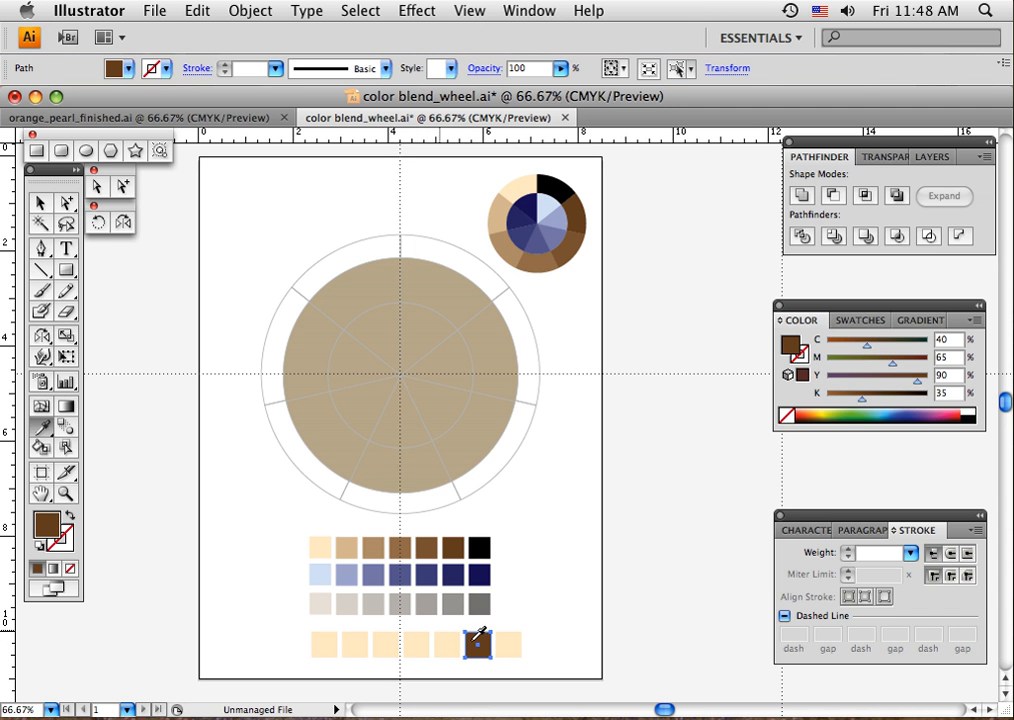
- Fill the last square of the new row with 100% black
click(41, 203)
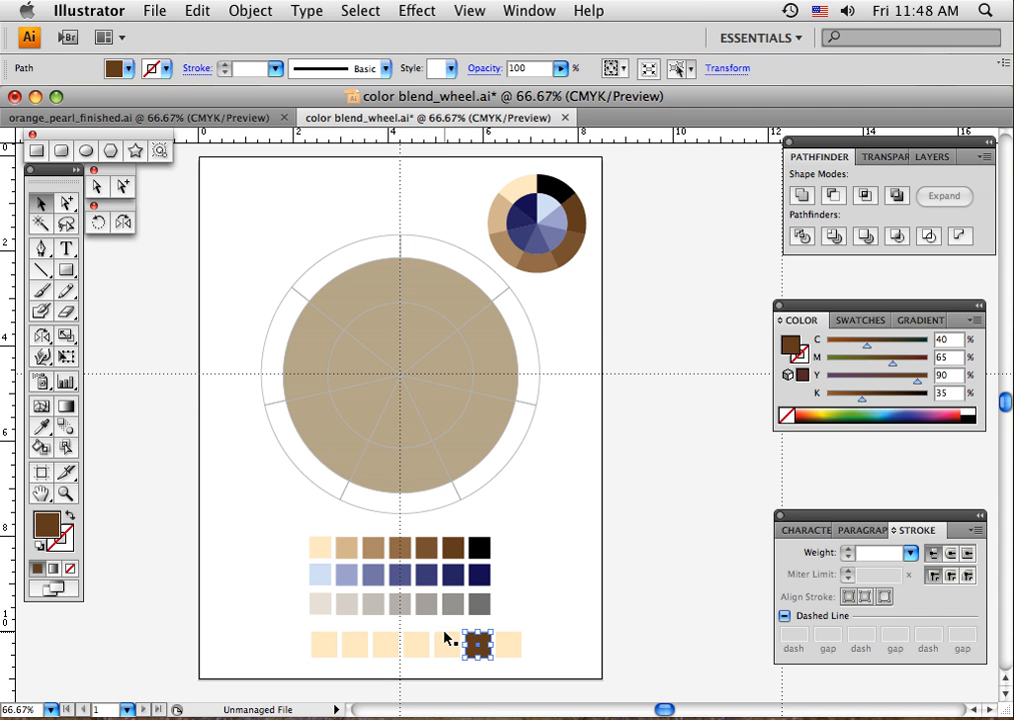
click(510, 647)
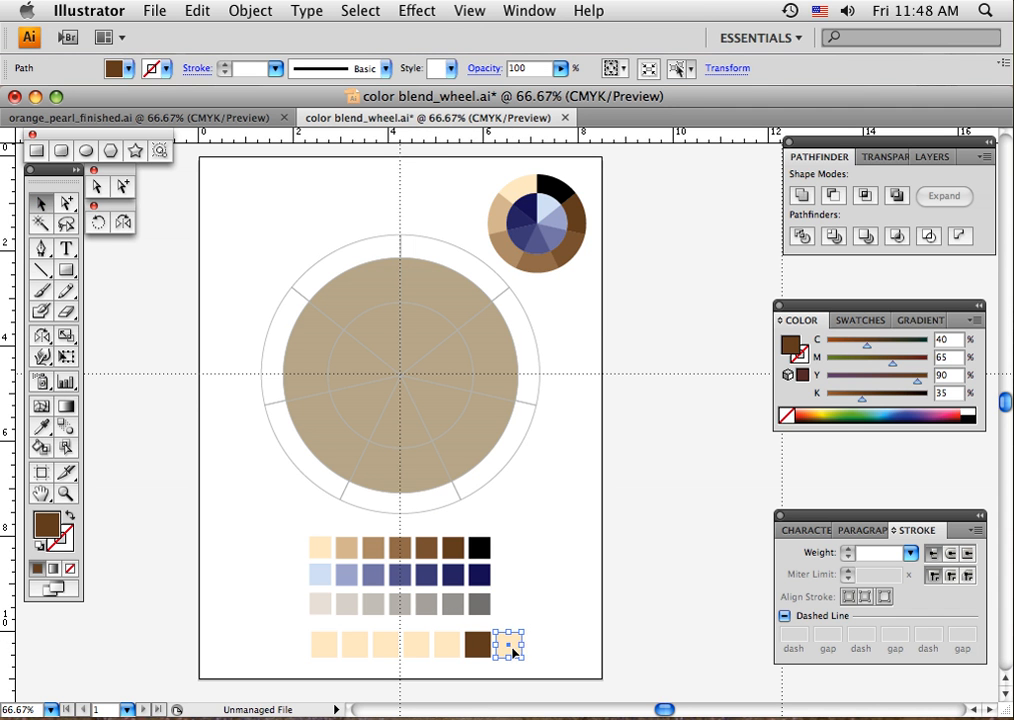
click(972, 415)
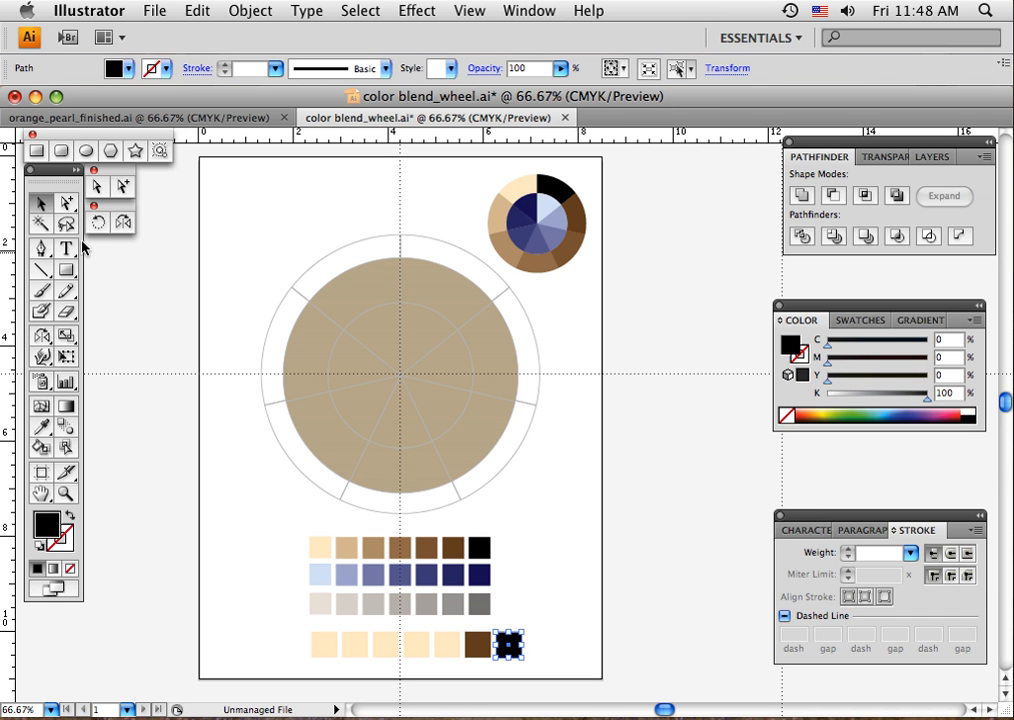
click(524, 521)
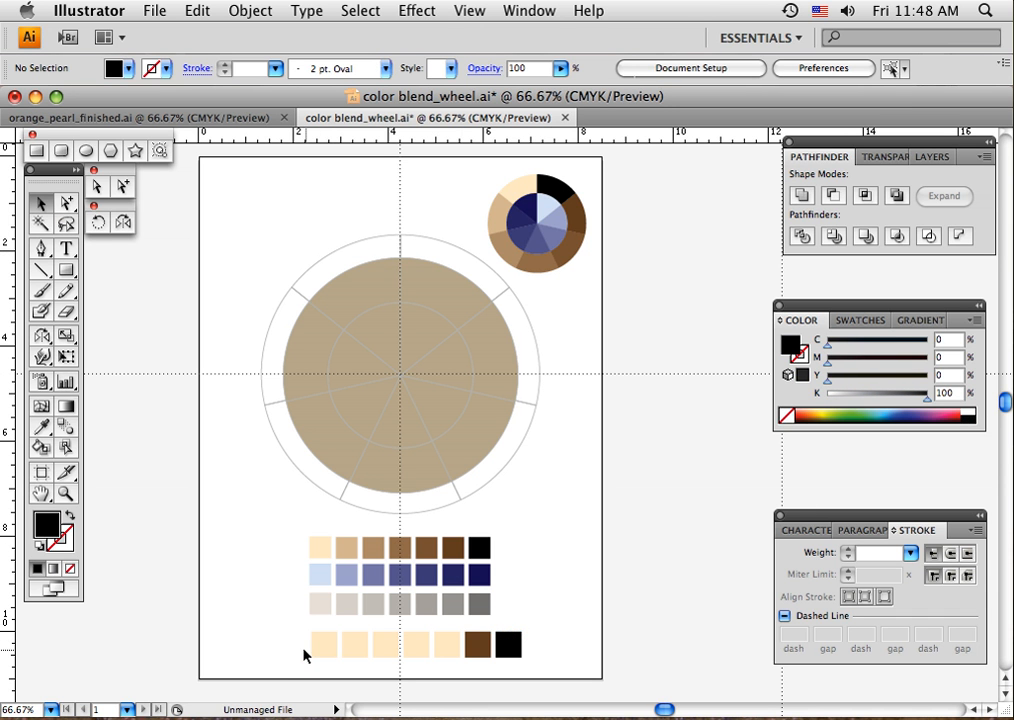
- Blend the colors of the first six squares in the new row horizontally from cream to dark brown
drag(313, 647, 478, 663)
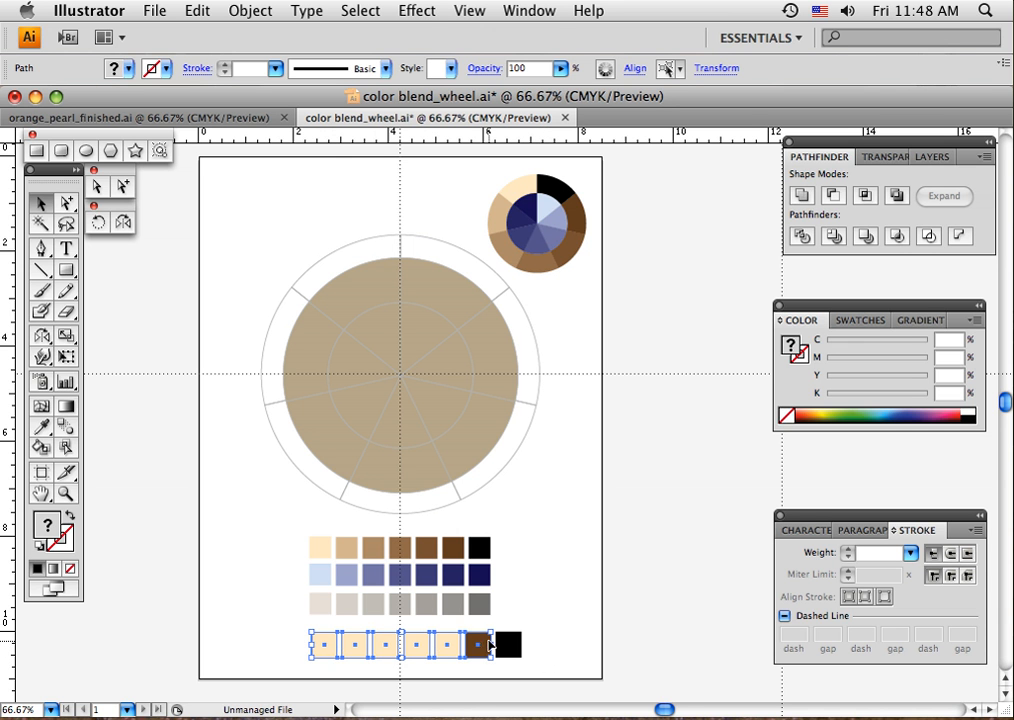
click(252, 11)
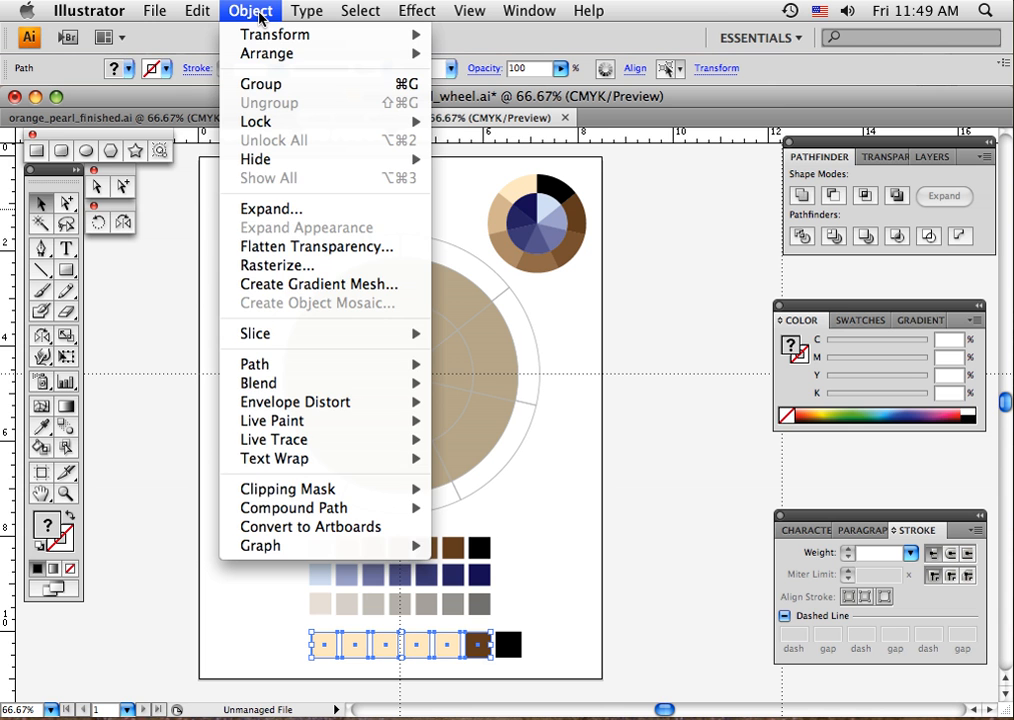
mouse_move(209, 17)
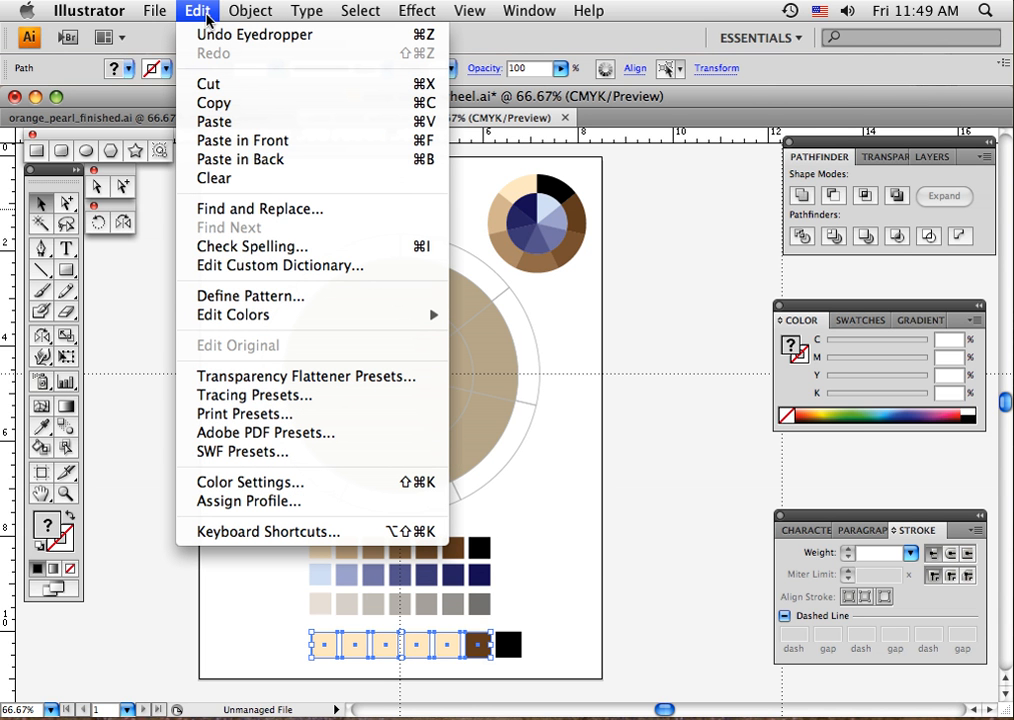
mouse_move(250, 318)
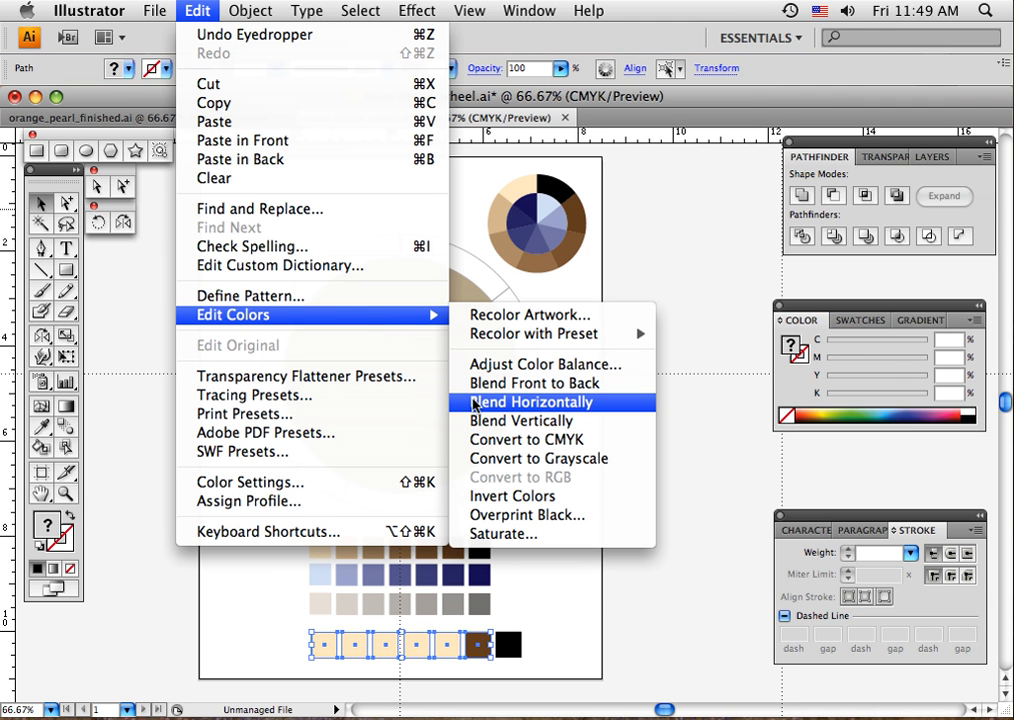
click(603, 404)
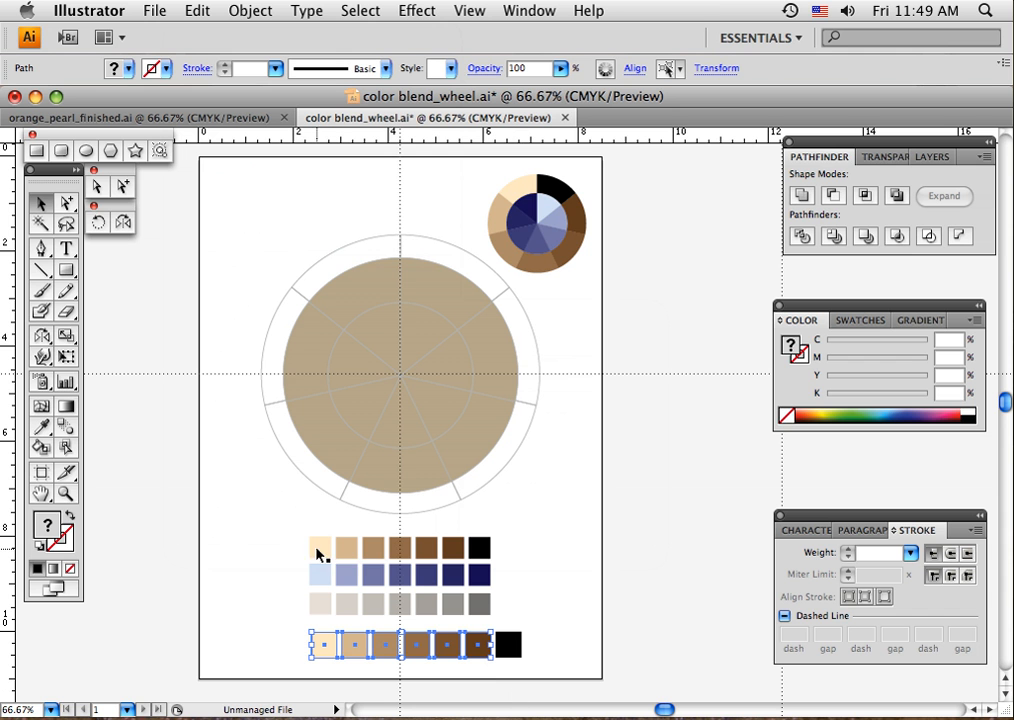
- Delete the entire practice row of seven squares below the three swatch rows
click(281, 641)
drag(277, 634, 550, 659)
key(Delete)
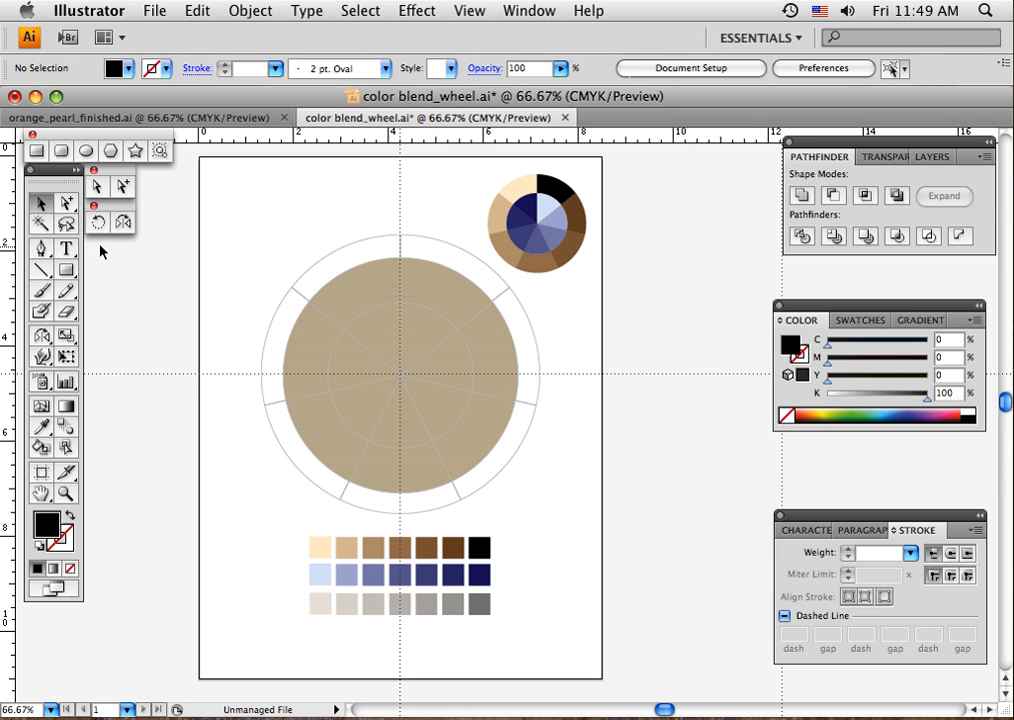
- Compare selecting a single ring segment inside the wheel group with selecting the whole group, and clear the selection
click(68, 204)
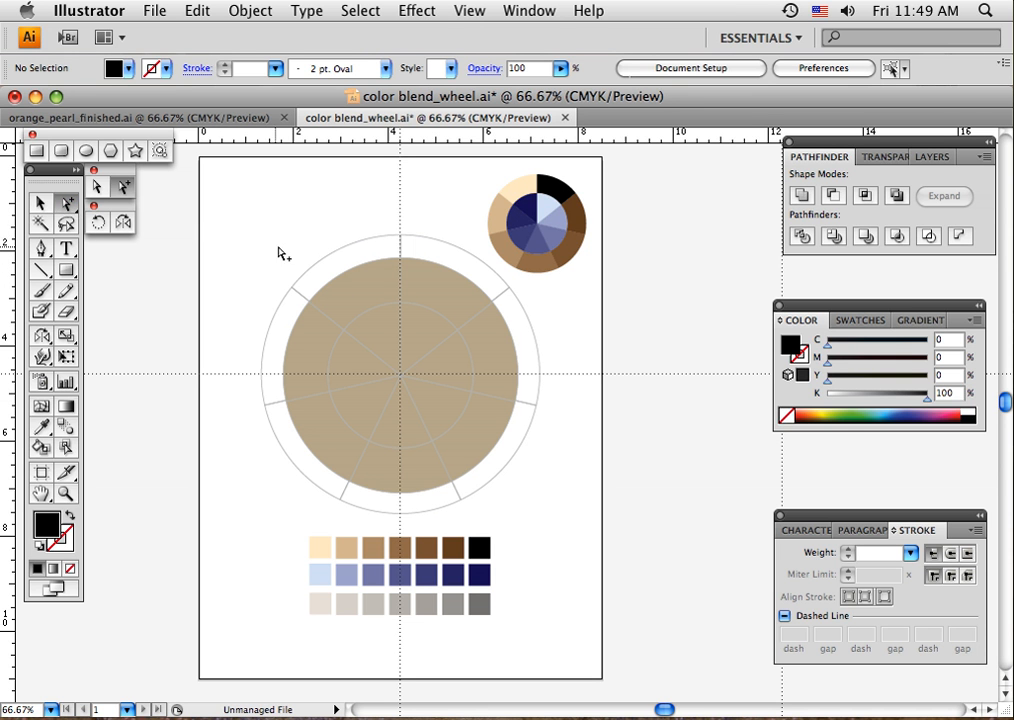
click(367, 305)
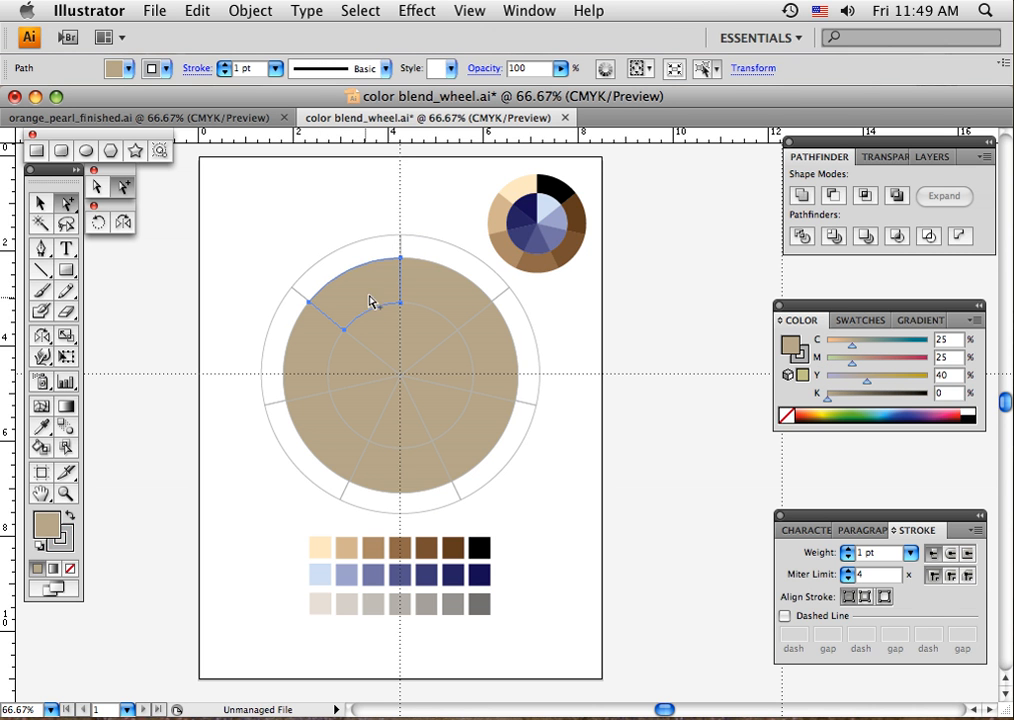
click(41, 204)
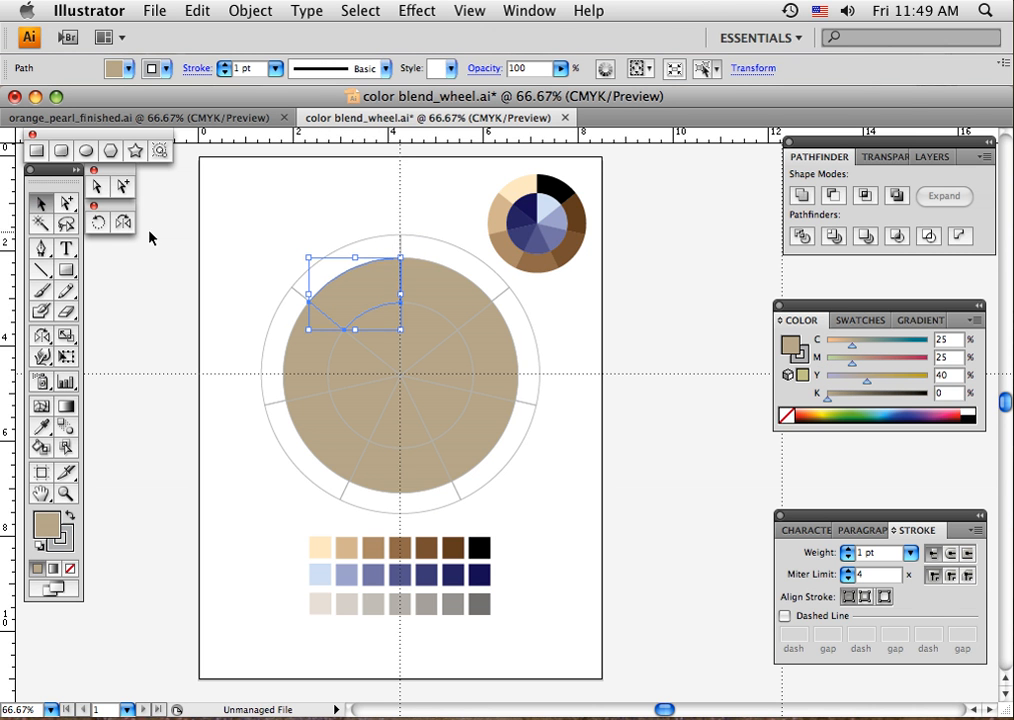
click(248, 302)
click(344, 338)
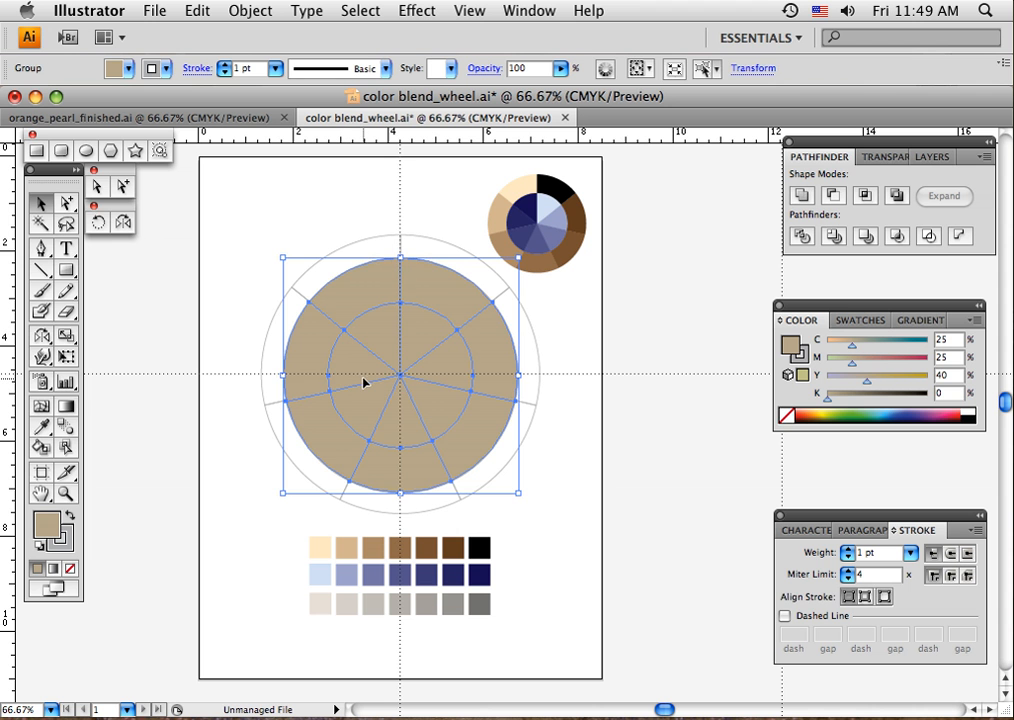
click(217, 305)
- Select various ring segments and inner wedges of the grouped wheel one at a time with the Group Selection tool
alt+click(64, 203)
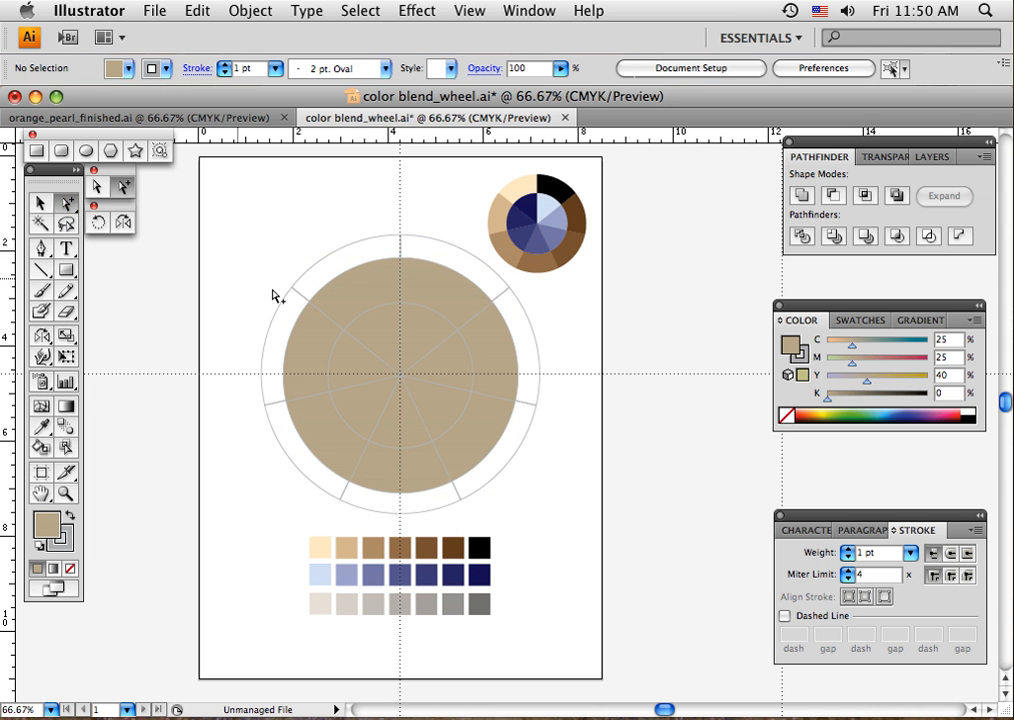
click(344, 304)
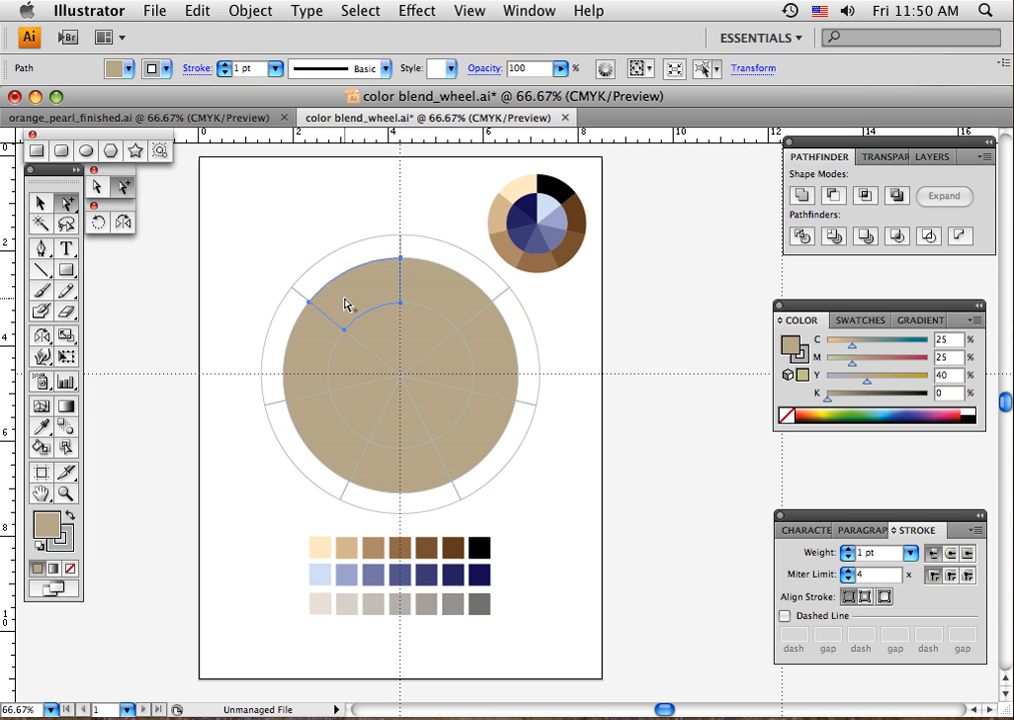
click(344, 374)
click(330, 430)
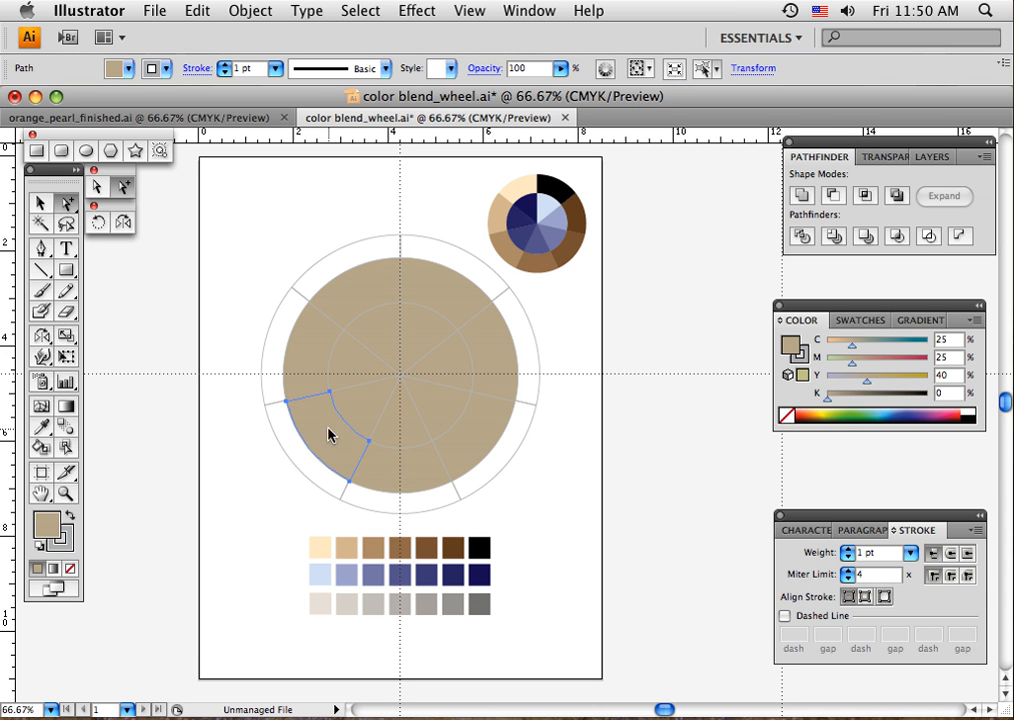
click(417, 463)
click(438, 412)
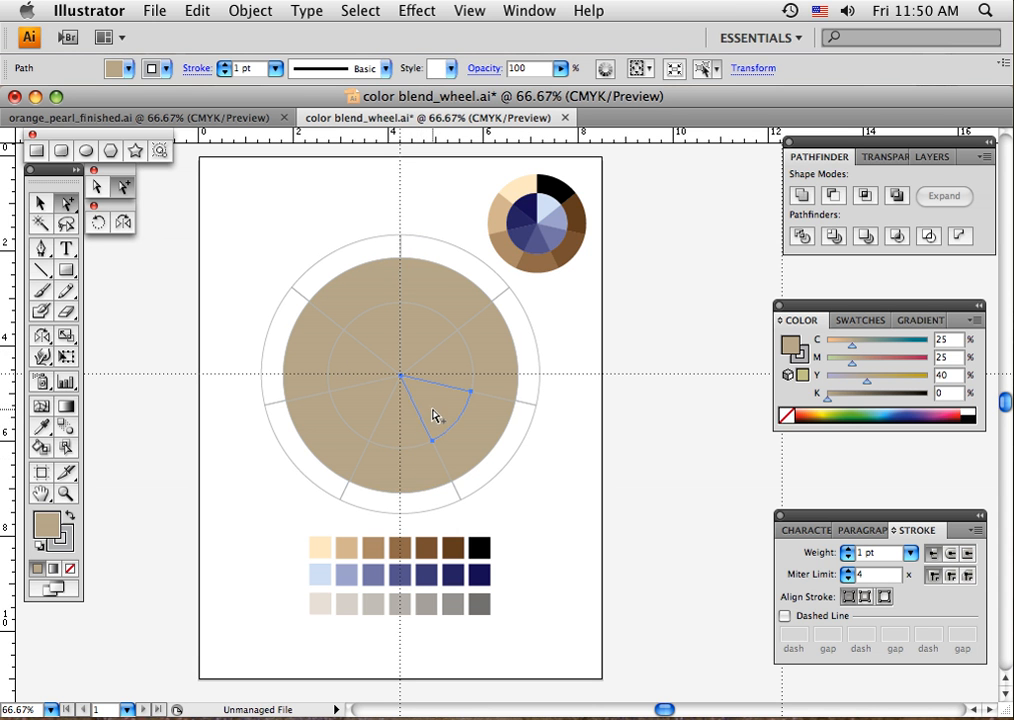
click(343, 354)
- Fill the middle-ring segment just left of the wheel's top centre with the cream sampled from the first swatch of the top row
click(335, 301)
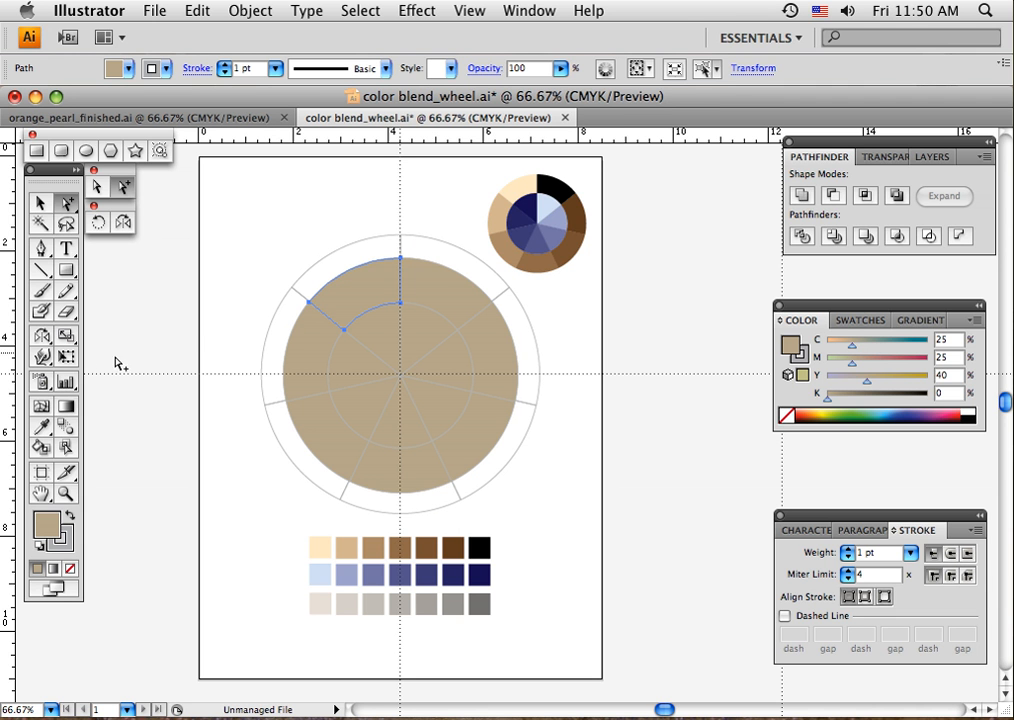
click(43, 430)
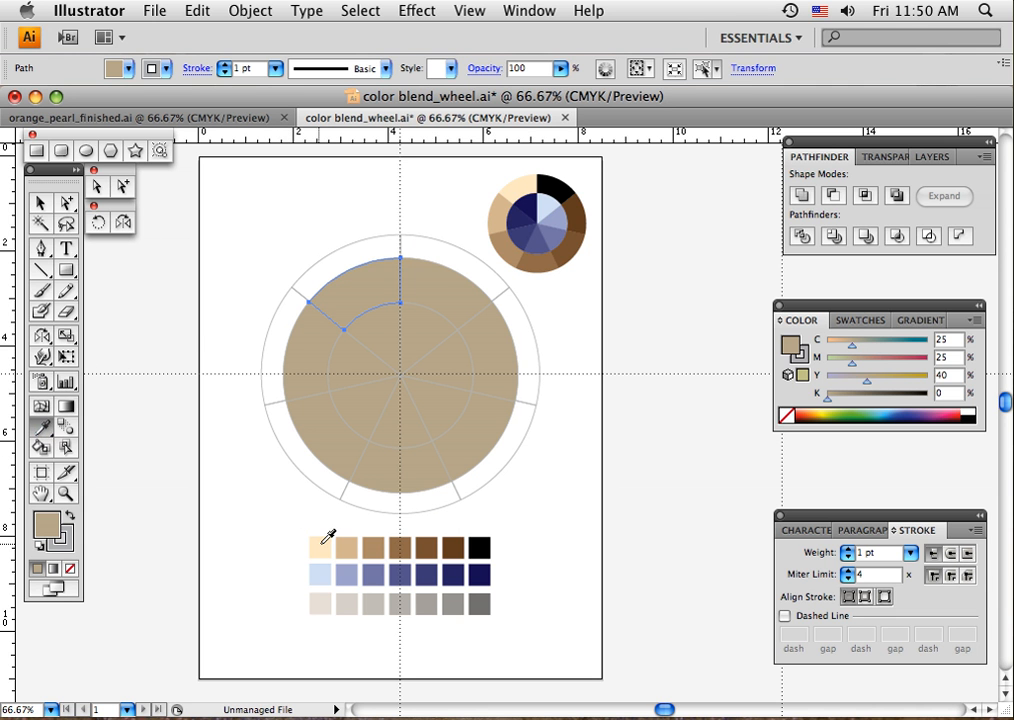
click(330, 541)
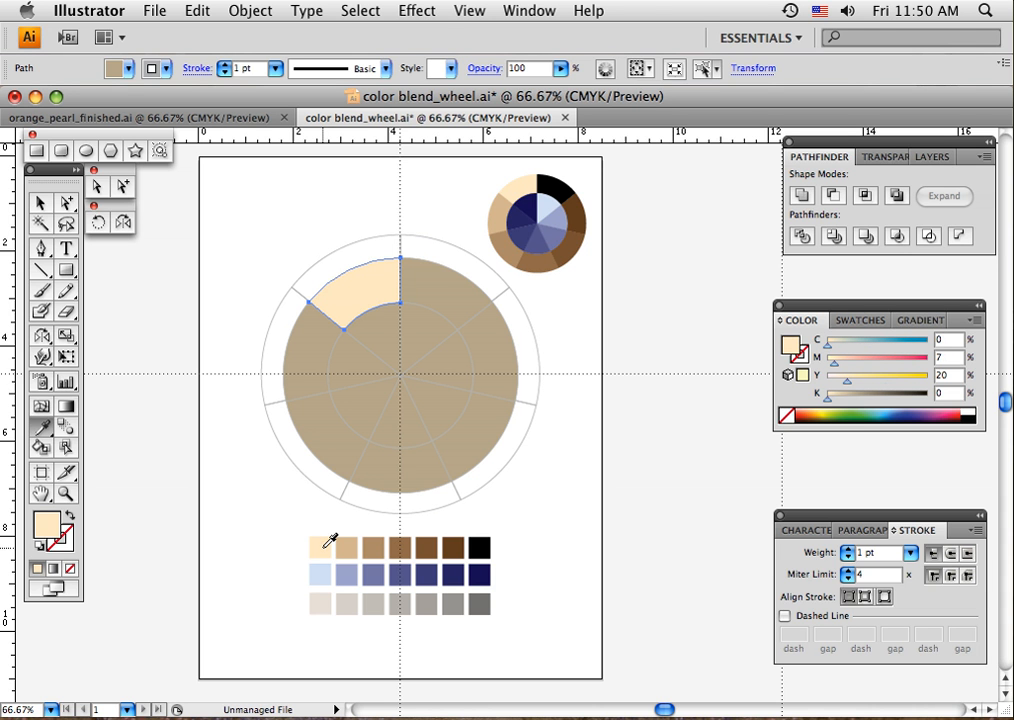
- Fill the next middle-ring segment counterclockwise with the tan sampled from the second swatch of the top row
click(66, 203)
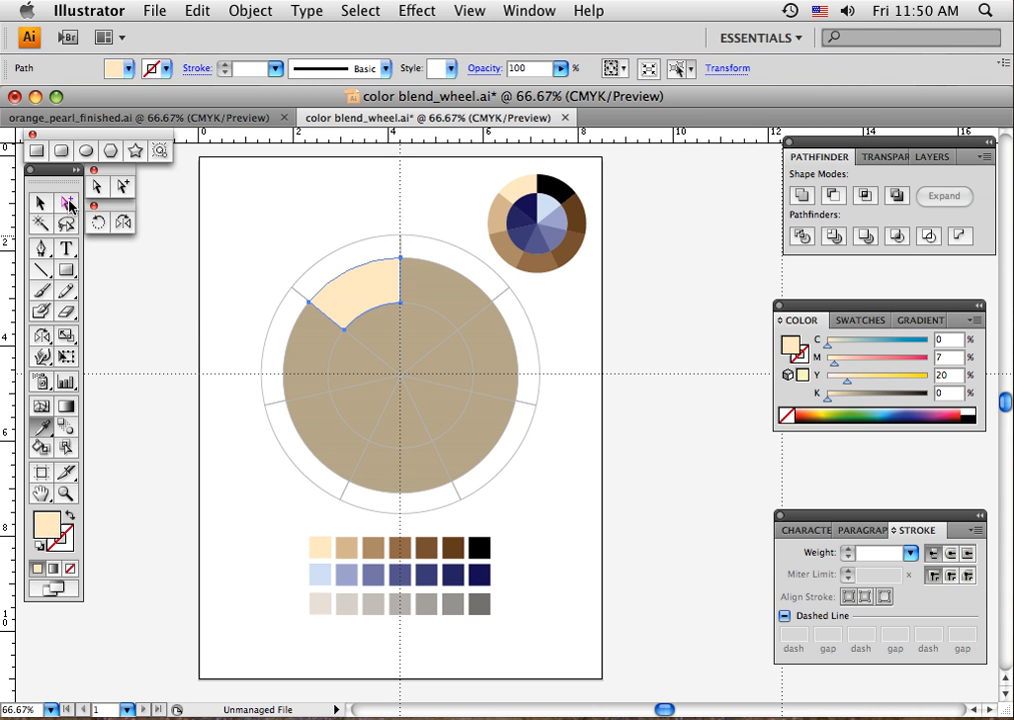
click(322, 349)
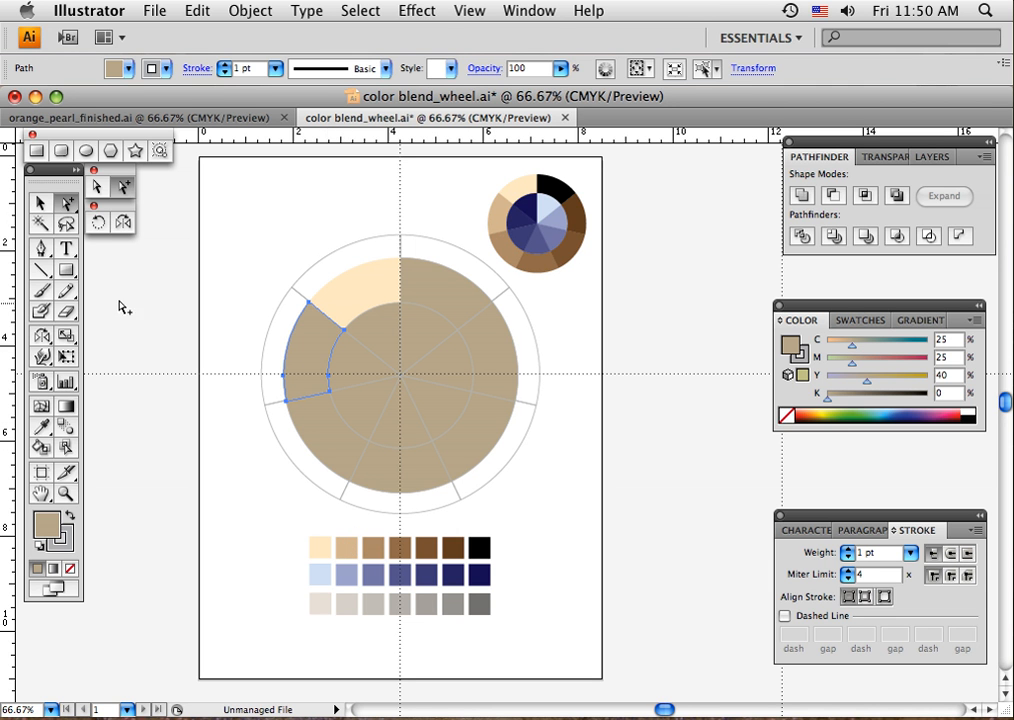
click(41, 428)
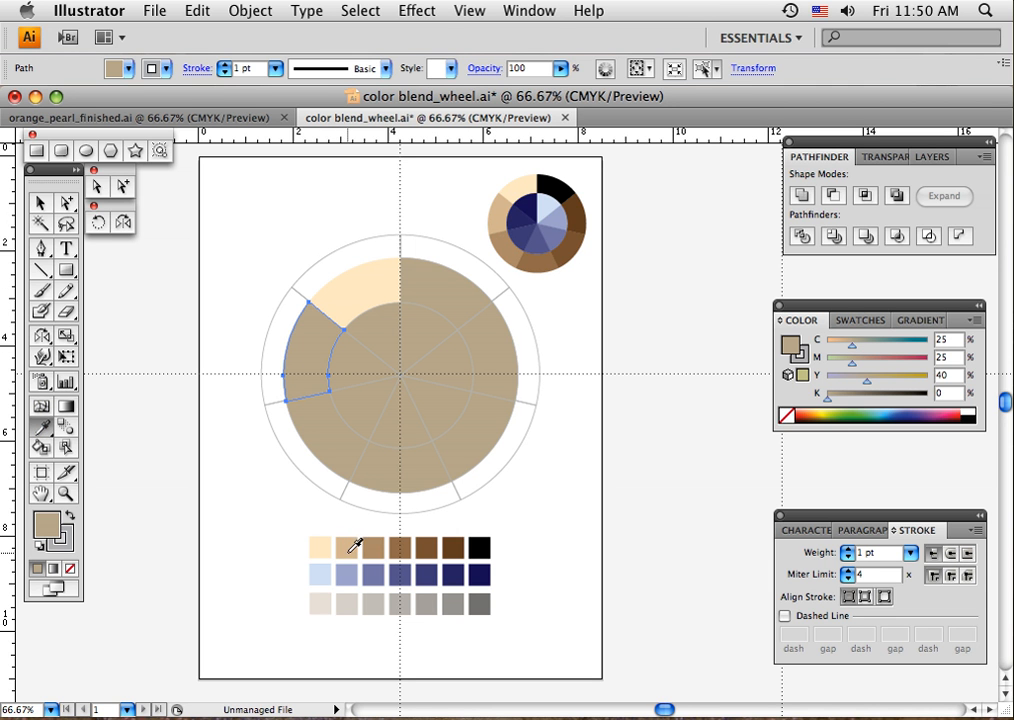
click(349, 550)
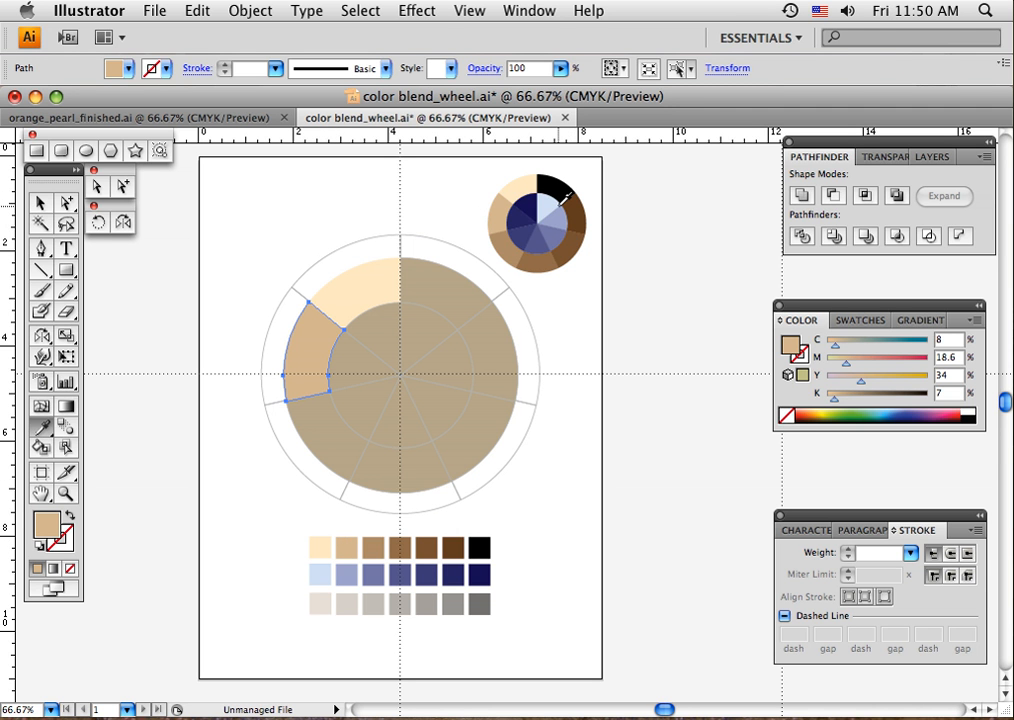
- Fill the outermost wedge behind the cream segment with the light gray sampled from the bottom row's first swatch, and deselect it
click(64, 204)
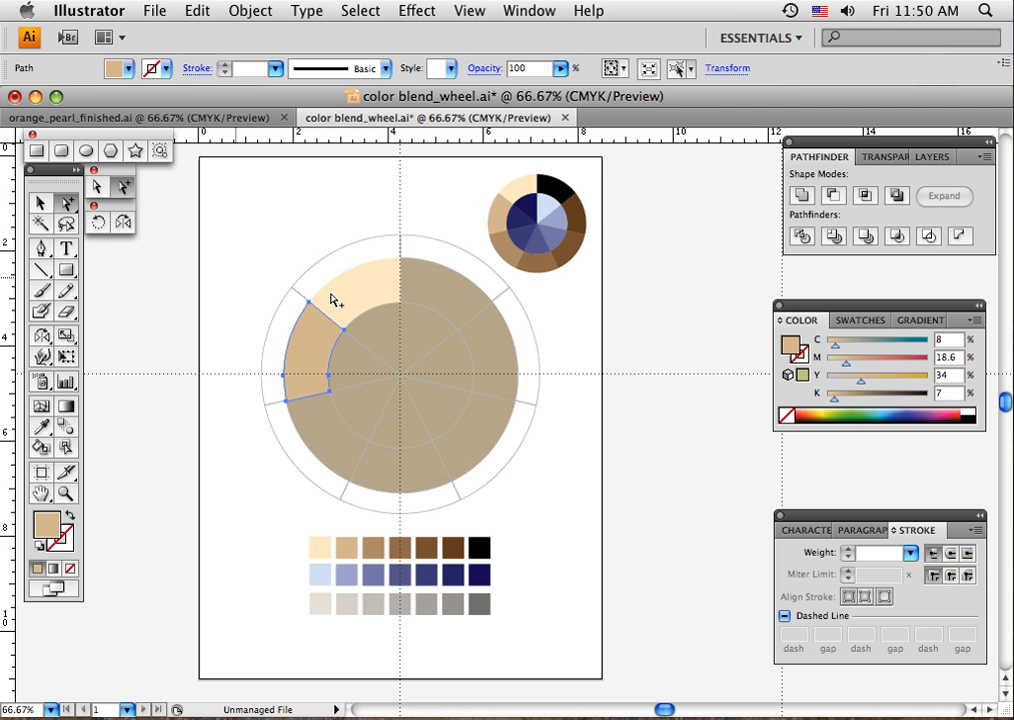
click(389, 340)
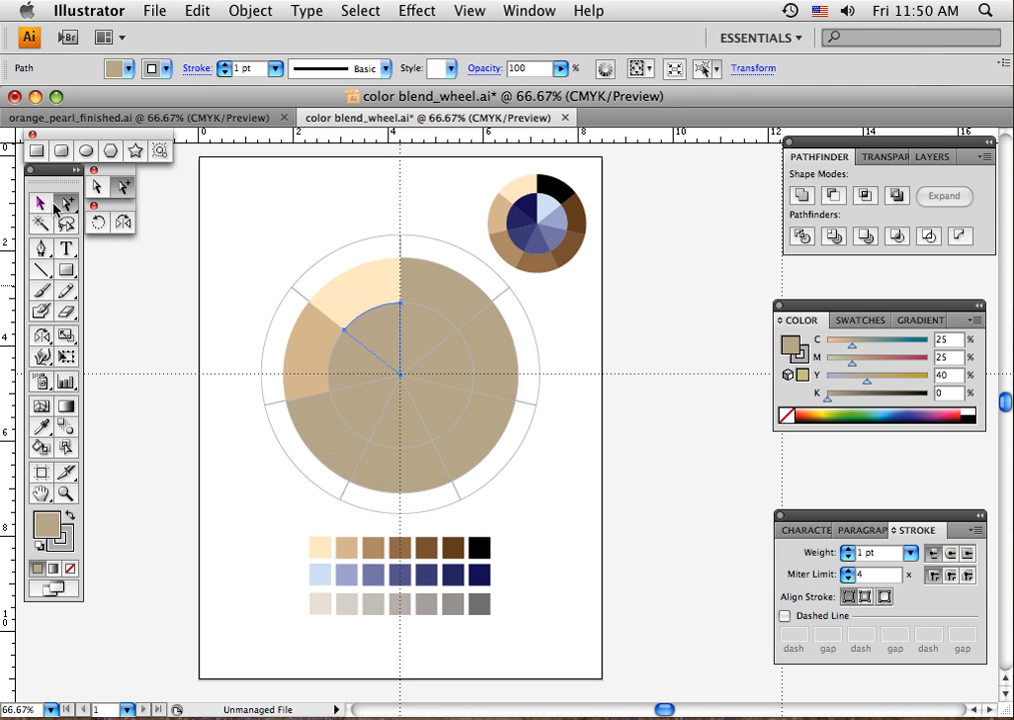
click(337, 254)
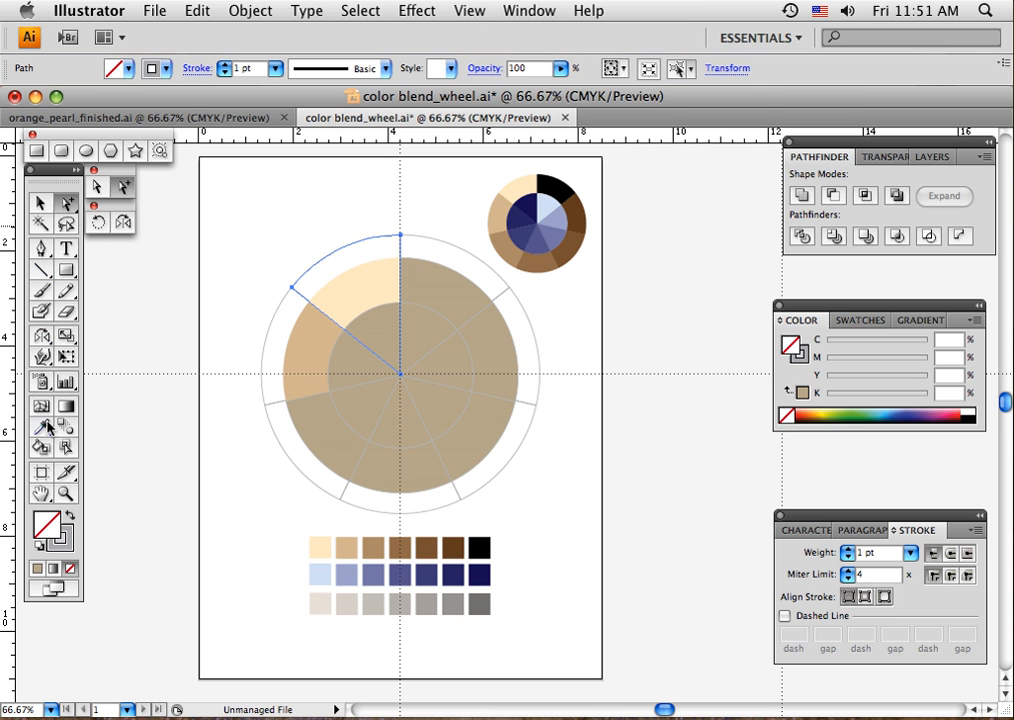
key(i)
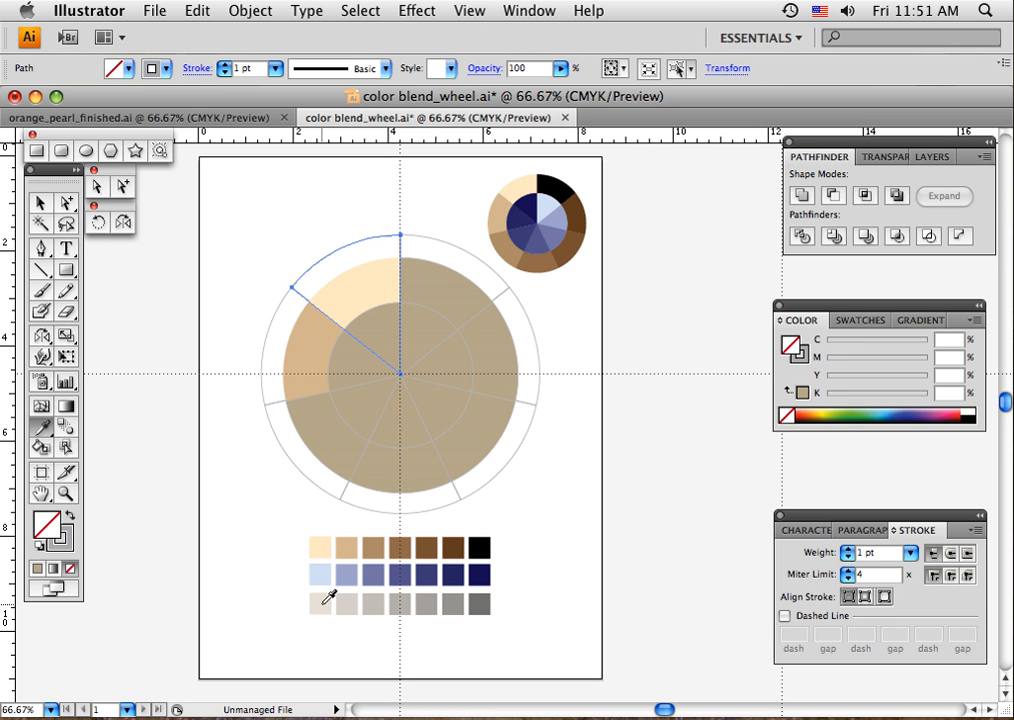
click(321, 606)
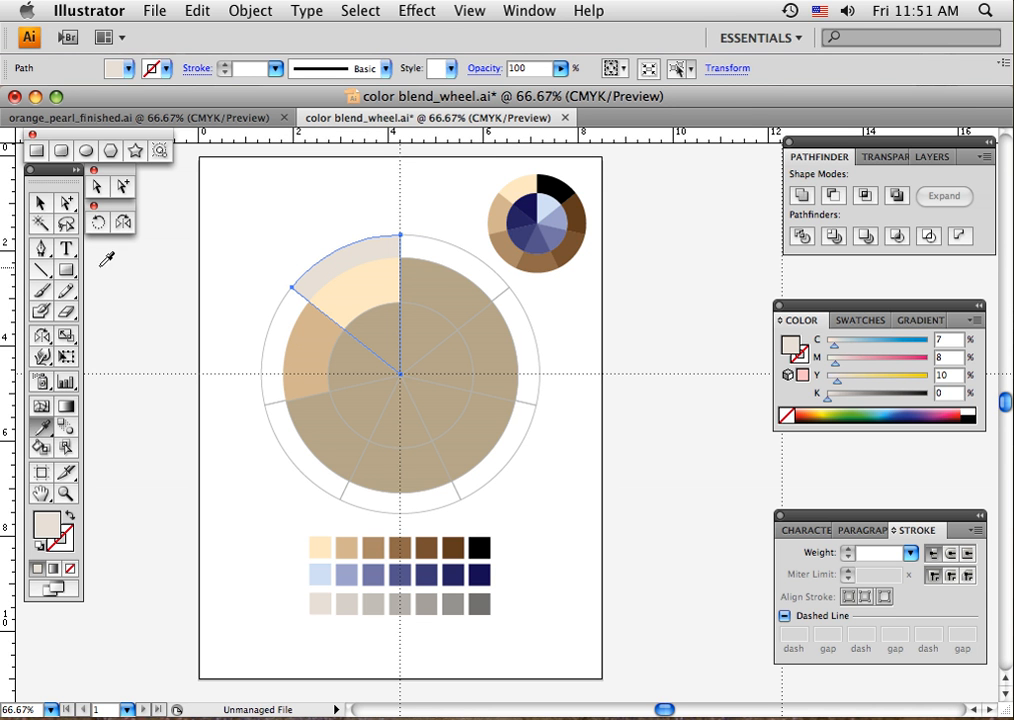
click(40, 203)
click(575, 471)
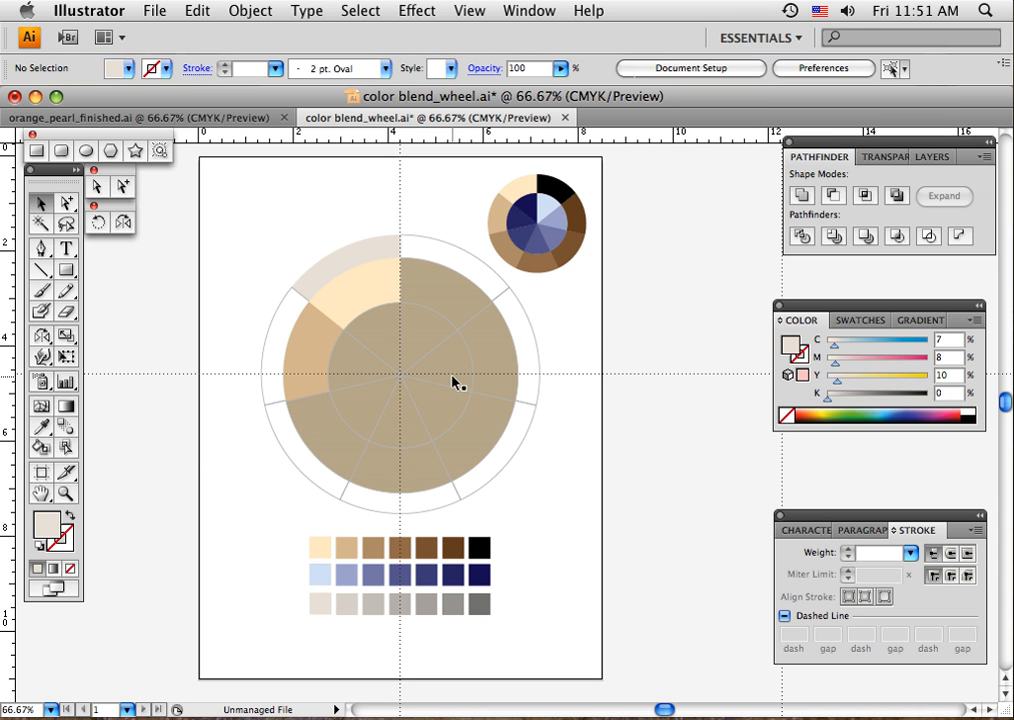
- Select the lower-right inner wedge and the right middle-ring segment individually within the wheel group
click(123, 188)
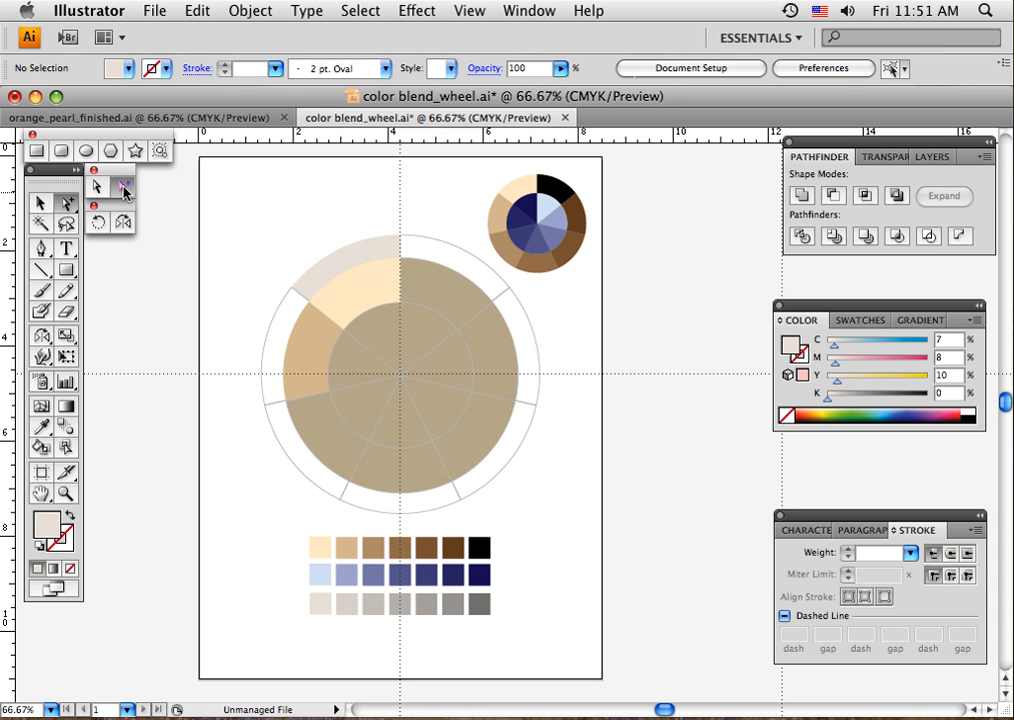
click(445, 413)
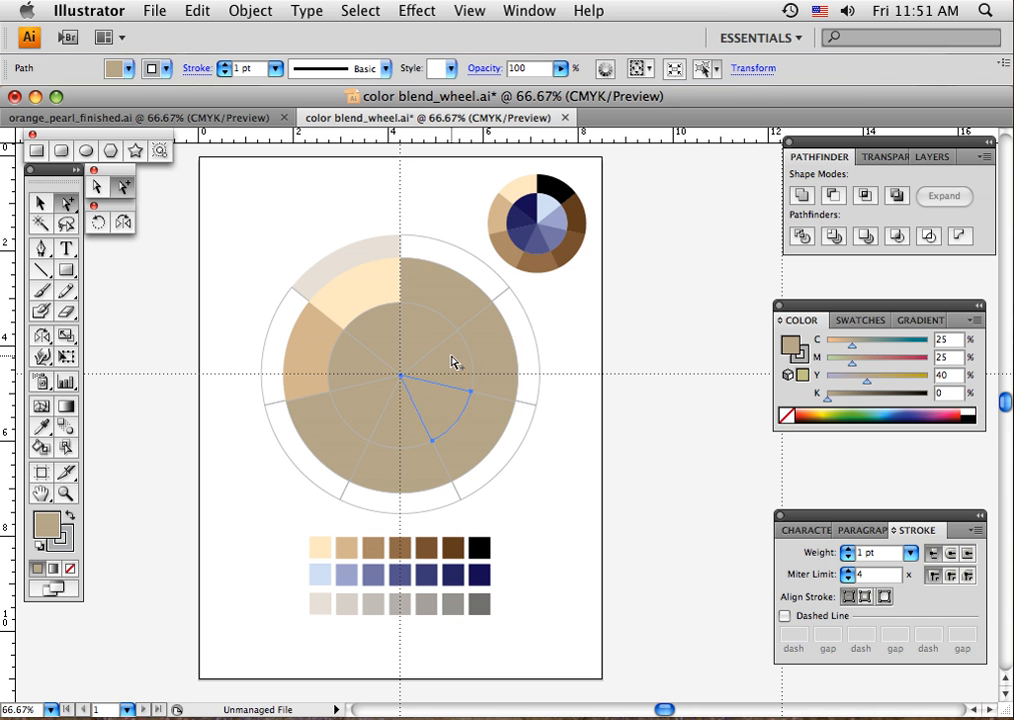
click(485, 353)
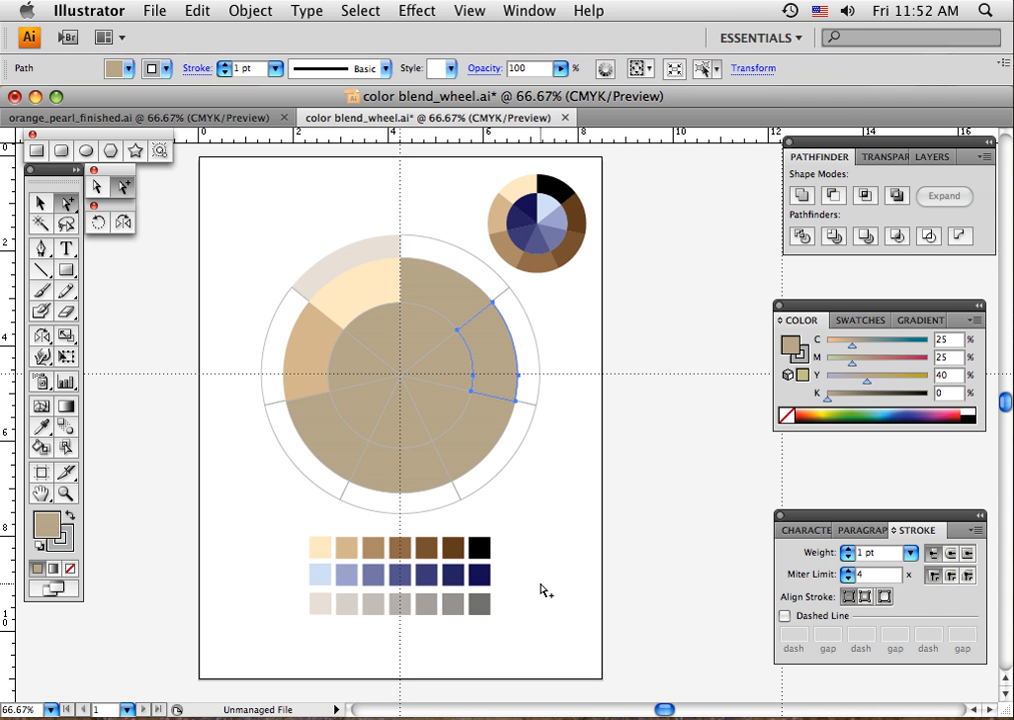
click(41, 204)
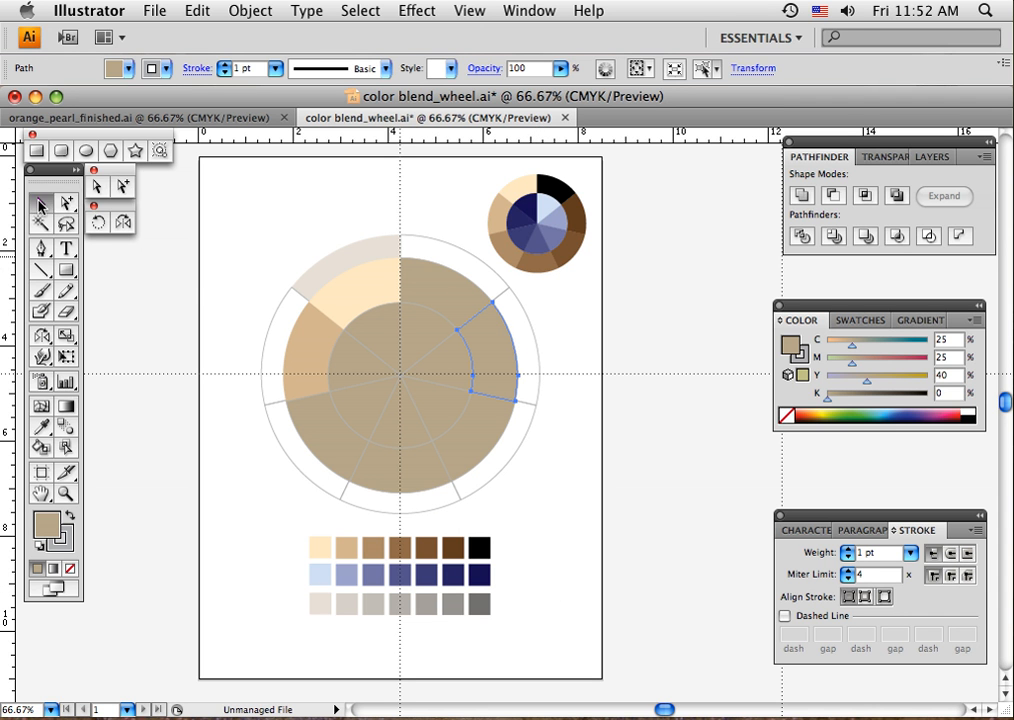